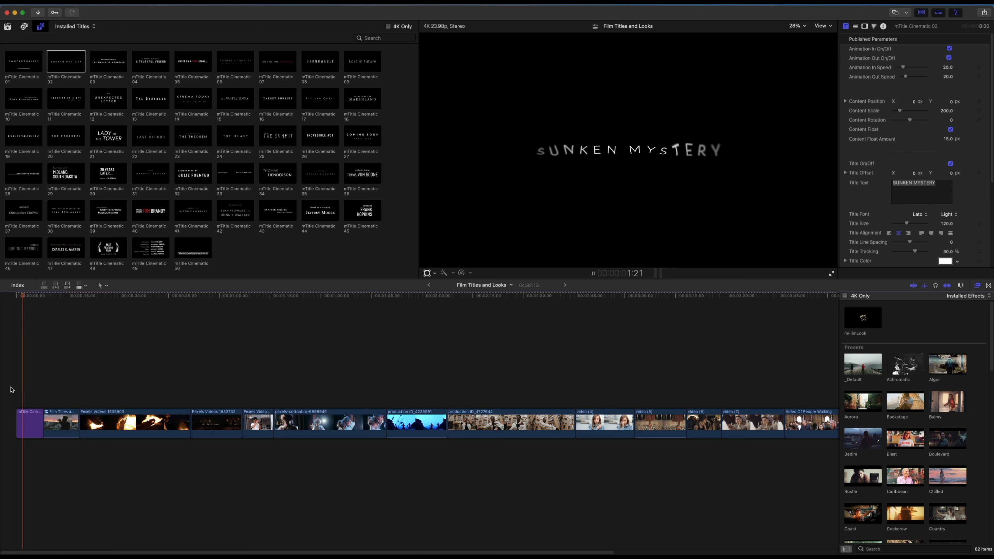
Step: Stop playback and set the title size of the opening "SUNKEN MYSTERY" title to 139
key("space")
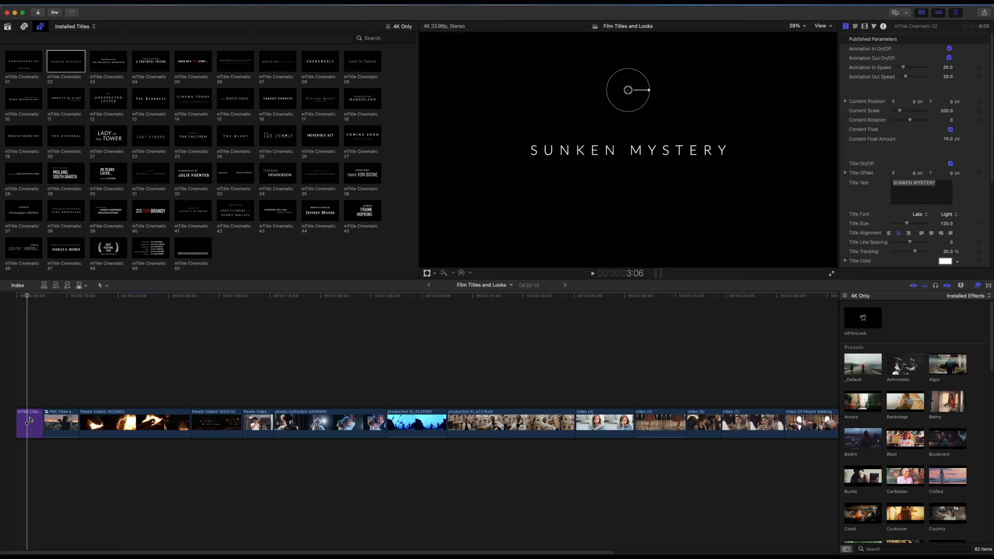
left_click(28, 430)
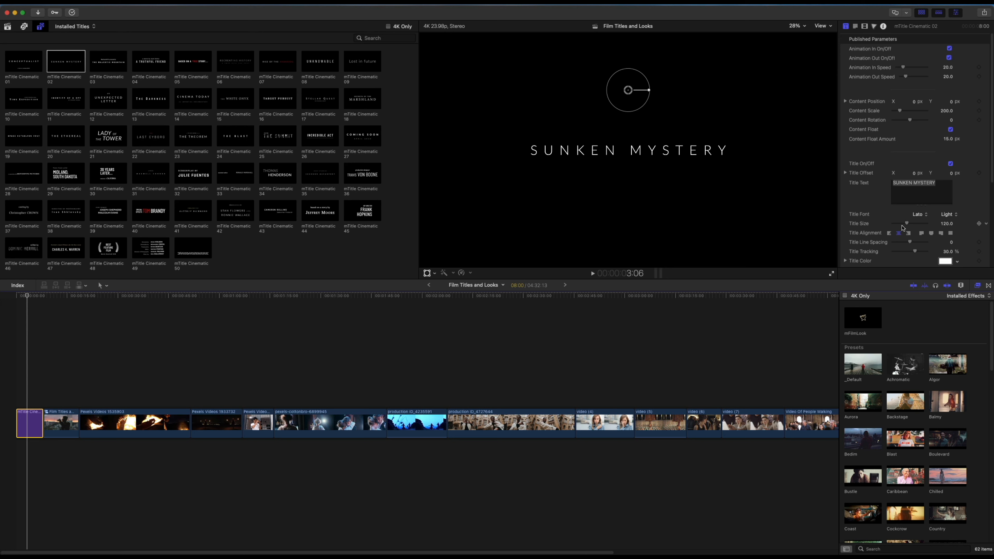
left_click_drag(906, 227, 909, 226)
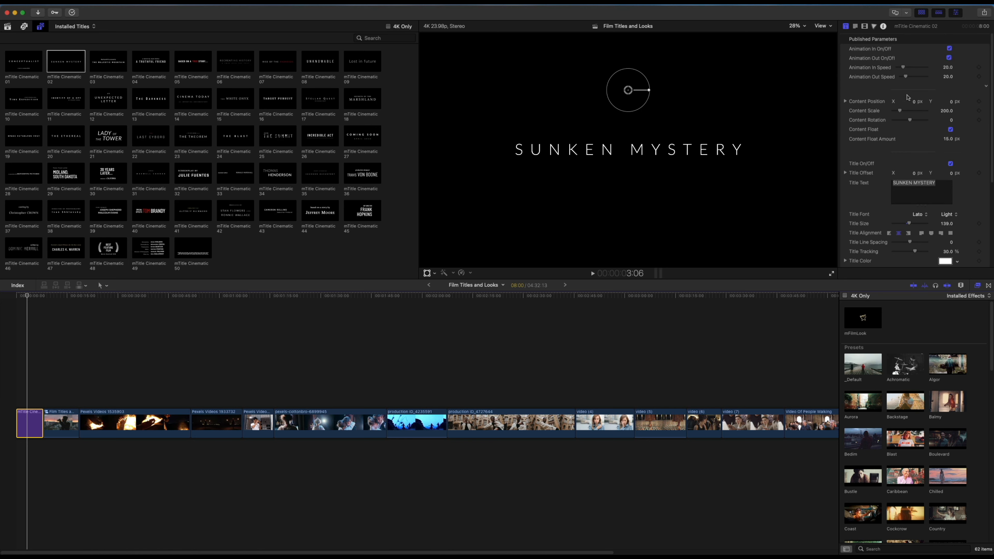
Step: Set the opening title's Animation In Speed to 37.48 and Out Speed to 35.61, and switch its Animation In off
left_click_drag(903, 68, 910, 76)
left_click(949, 49)
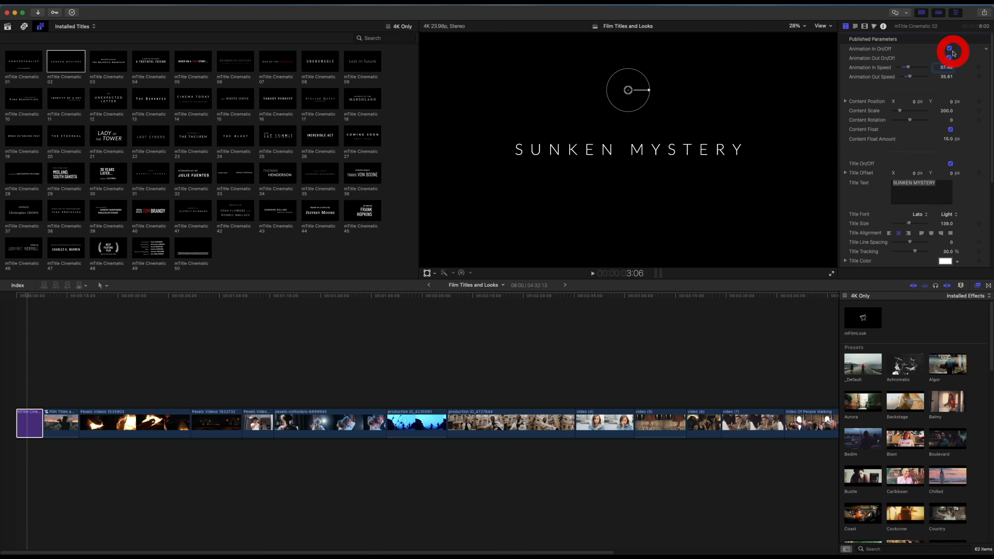
left_click(949, 58)
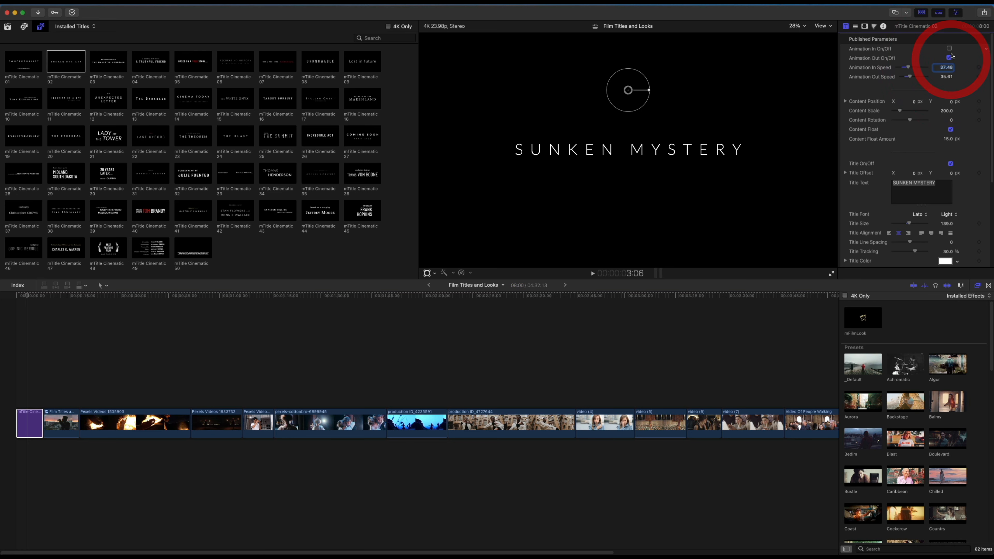
Step: Open the colour picker for the opening title's Title Color and move it over the preview picture
scroll(916, 142, "down", 5)
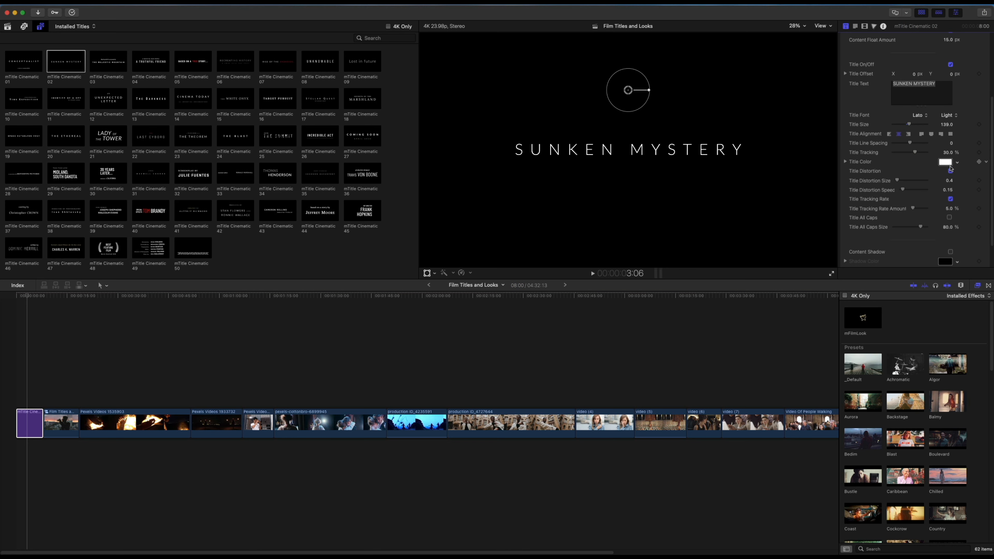
left_click(944, 162)
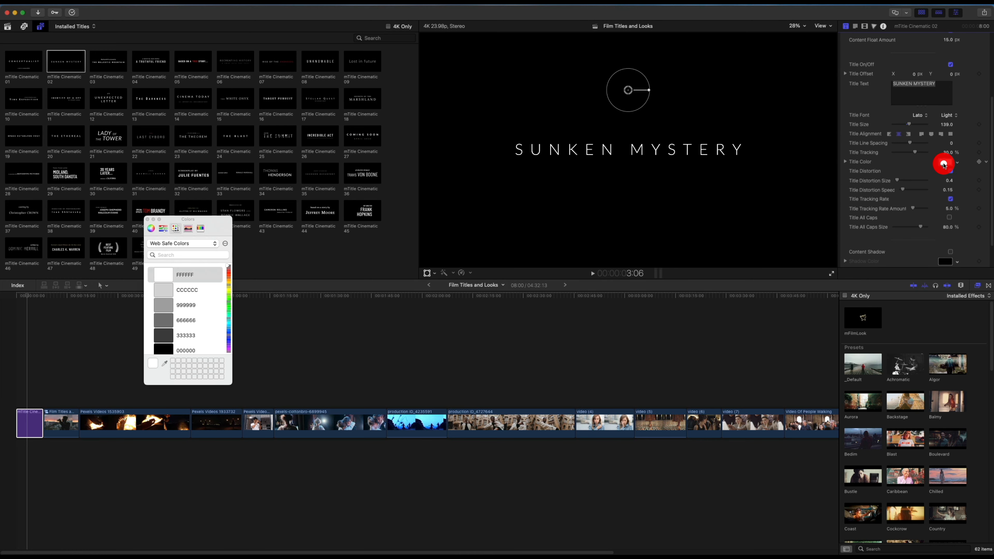
left_click_drag(216, 222, 673, 172)
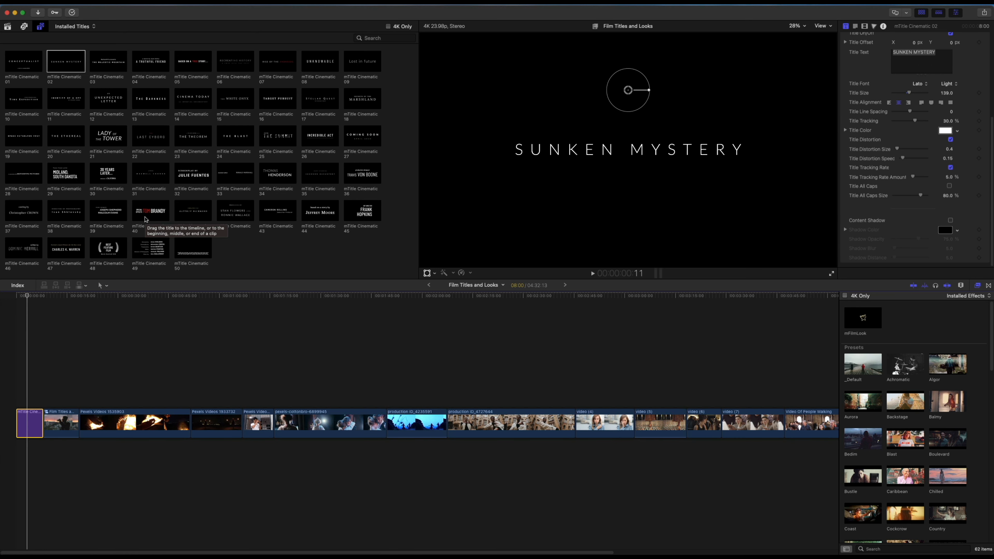
Step: Insert mTitle Cinematic 40 after the opening title and connect another copy above the start of the first footage clip
left_click_drag(144, 217, 45, 422)
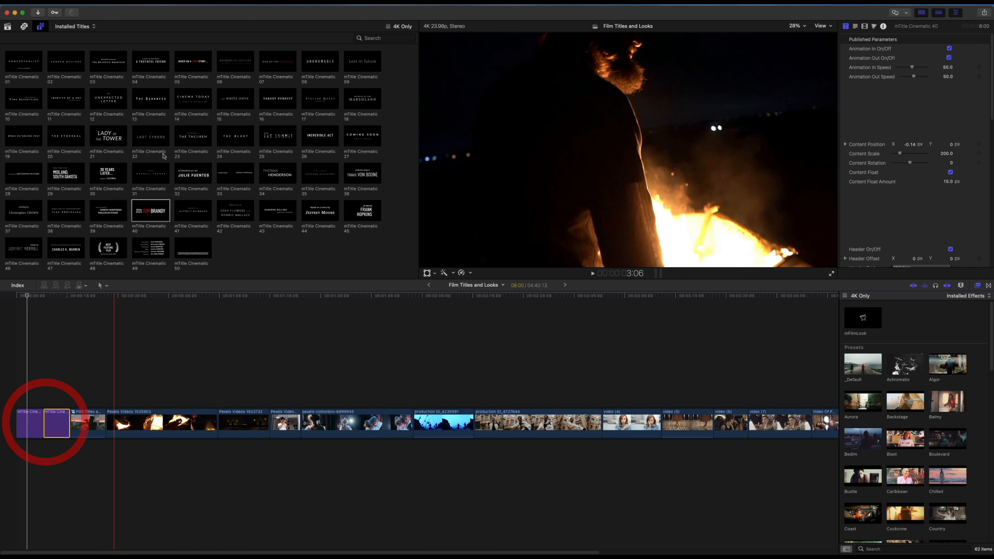
left_click_drag(145, 221, 93, 388)
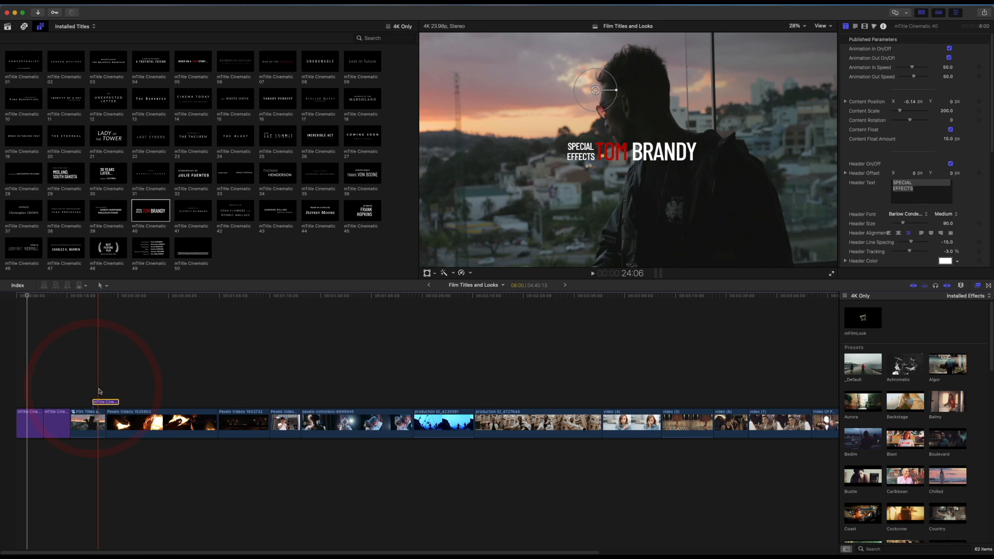
left_click_drag(104, 404, 83, 402)
left_click(69, 390)
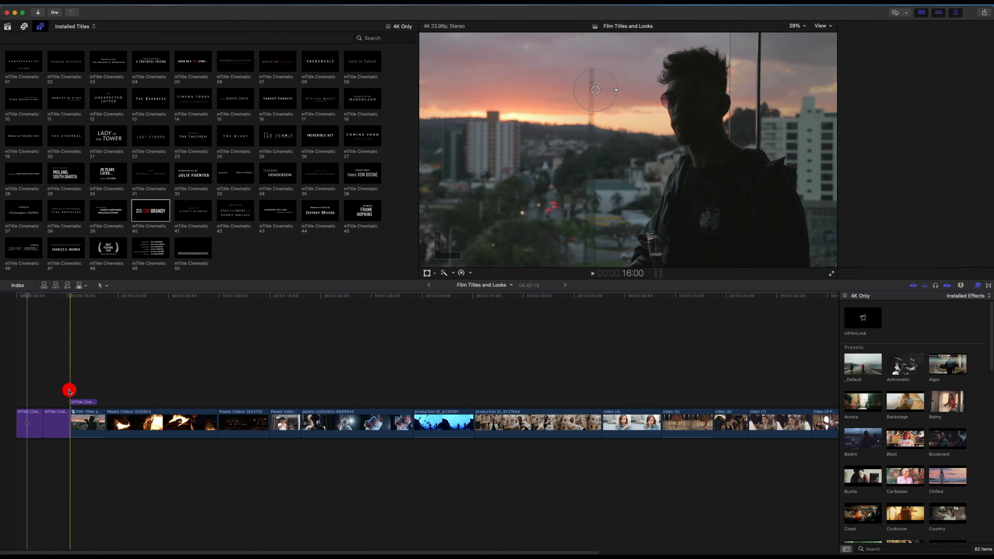
key("space")
key("space")
Step: Move the connected mTitle Cinematic 40 to the lower-left corner of the frame, at X -0.73, Y -0.41, and preview it
left_click(78, 402)
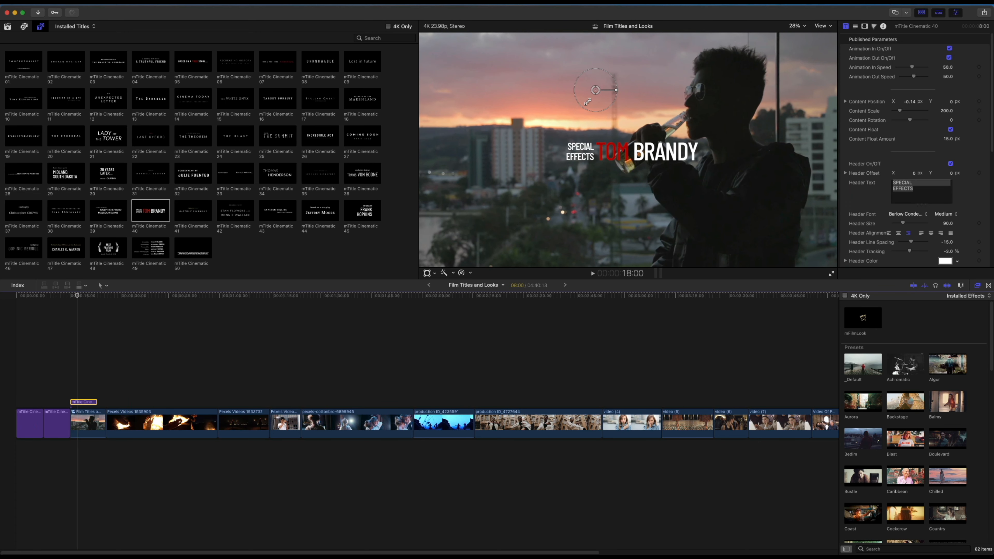
left_click_drag(594, 96, 454, 191)
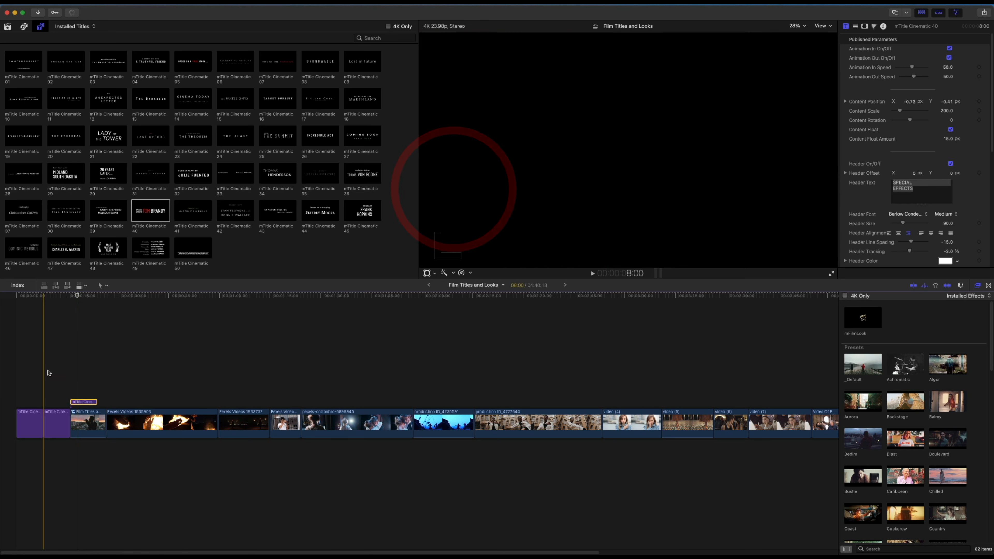
left_click(72, 382)
key("space")
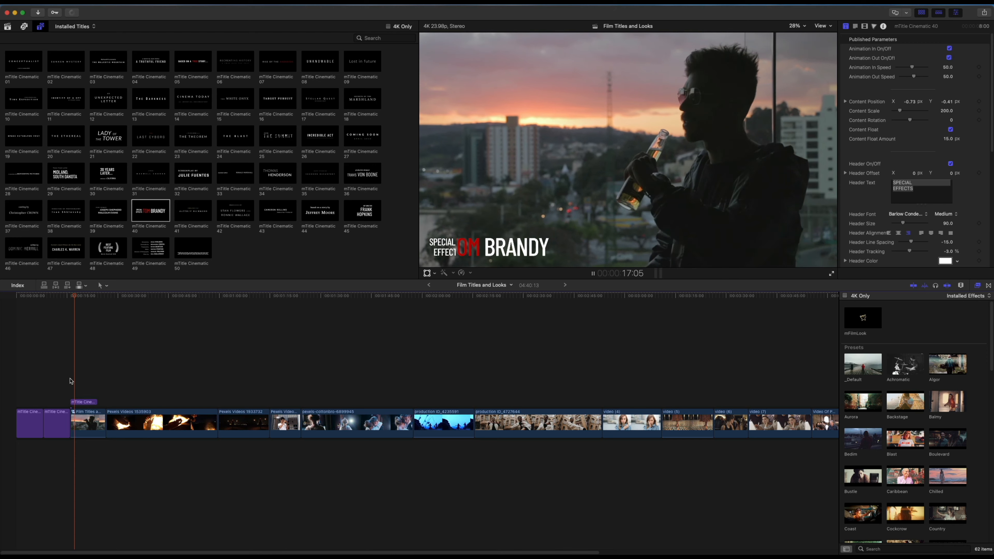
Step: Examine the text formatting of the connected title's name line, including position, rotation, scale and the Face fill settings
left_click(84, 402)
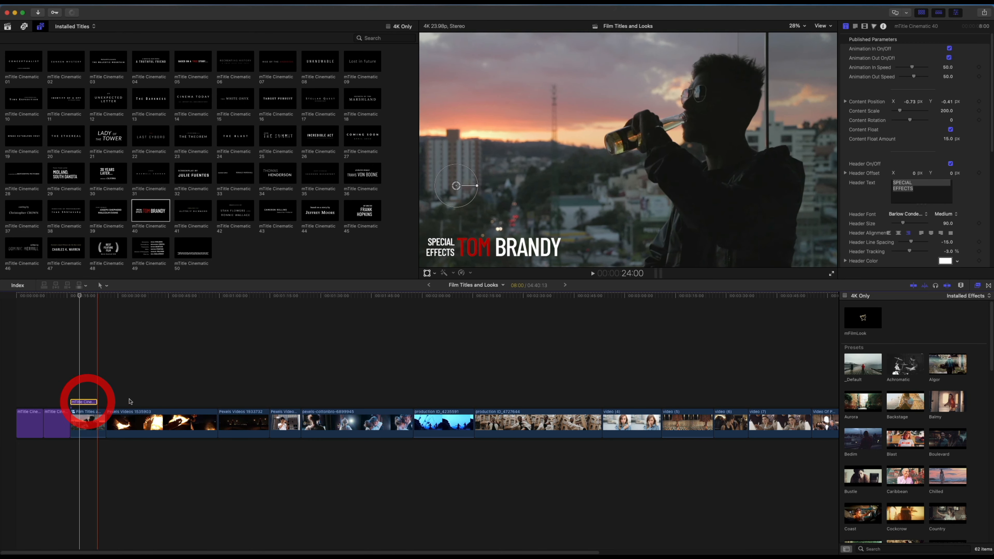
double_click(474, 255)
left_click(876, 67)
left_click_drag(853, 66, 835, 65)
scroll(912, 195, "down", 5)
scroll(911, 194, "up", 5)
scroll(902, 109, "down", 3)
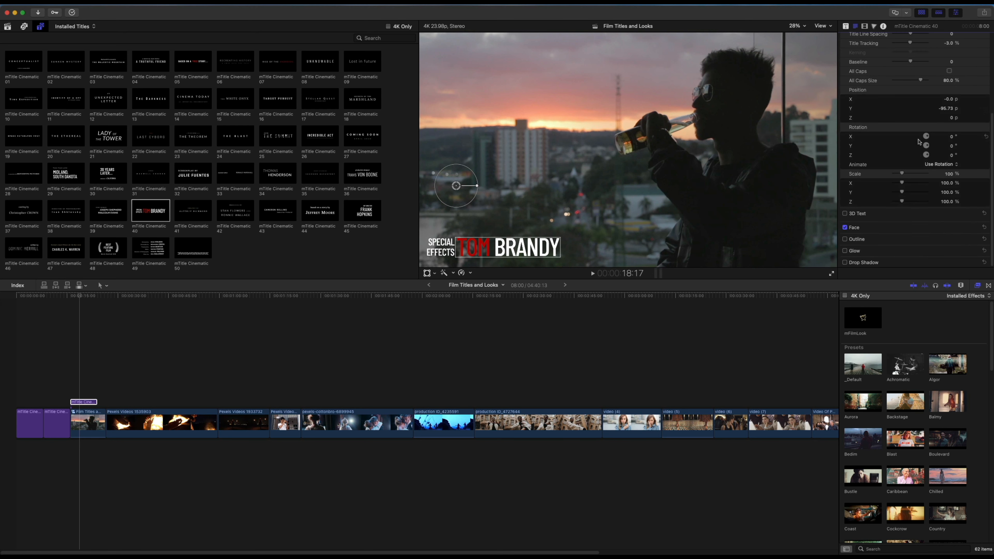
left_click(975, 229)
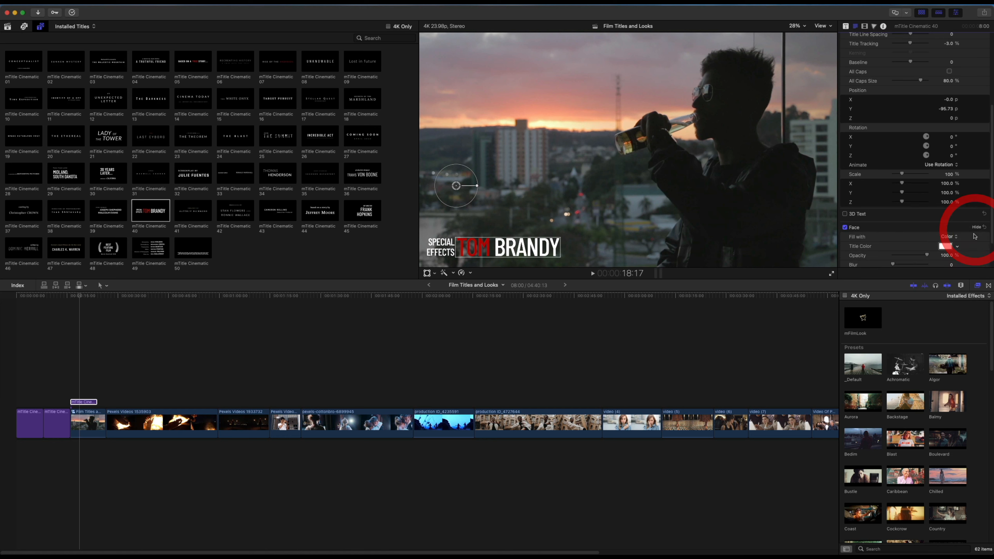
Step: Set the connected title's Highlight Color to the web-safe colour 006699 and preview its animation
left_click(845, 26)
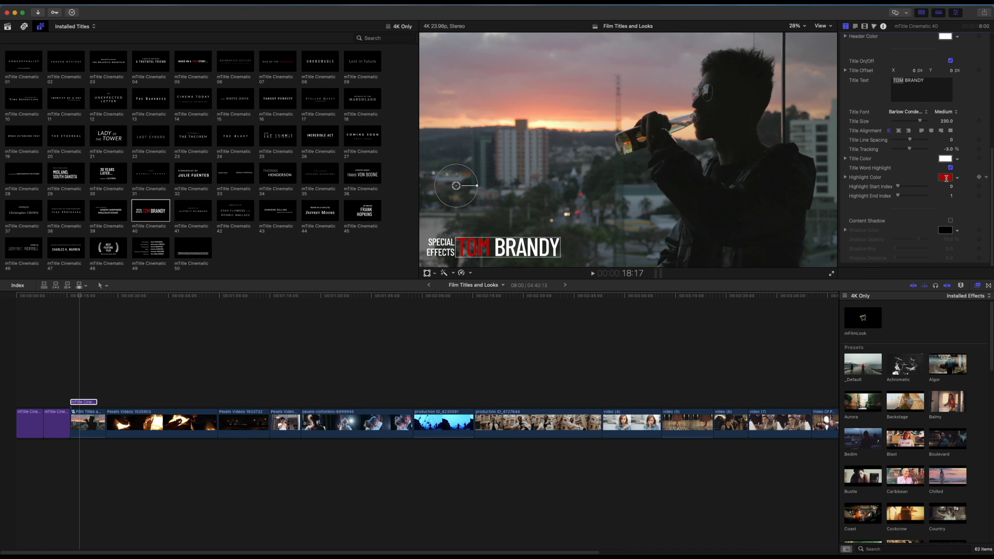
left_click(946, 178)
scroll(679, 274, "down", 10)
left_click(655, 280)
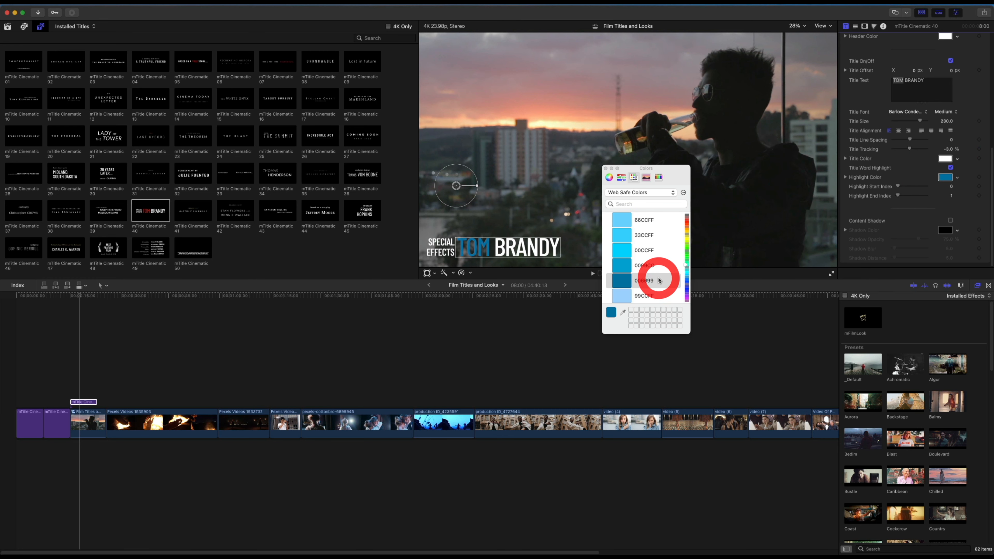
left_click(71, 382)
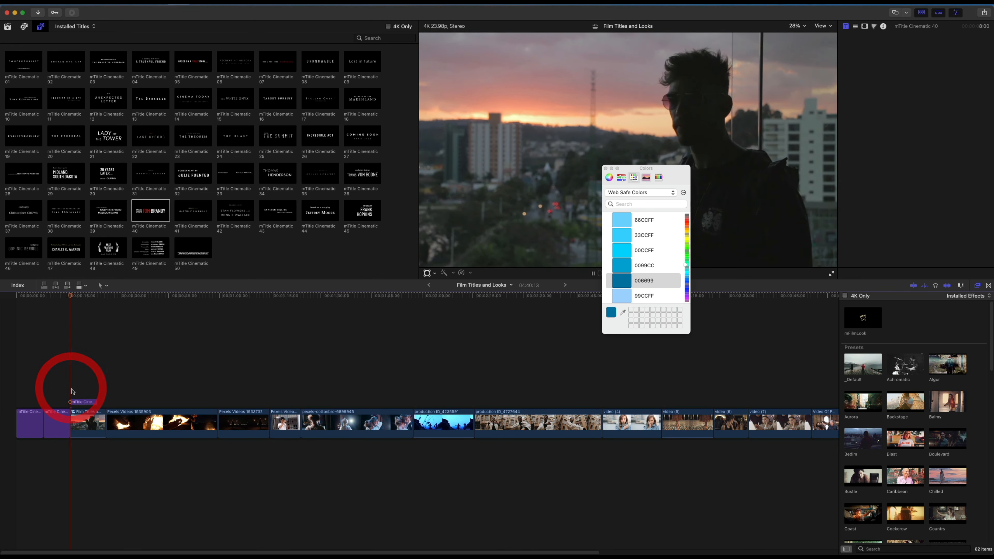
key("space")
key("space")
left_click(606, 169)
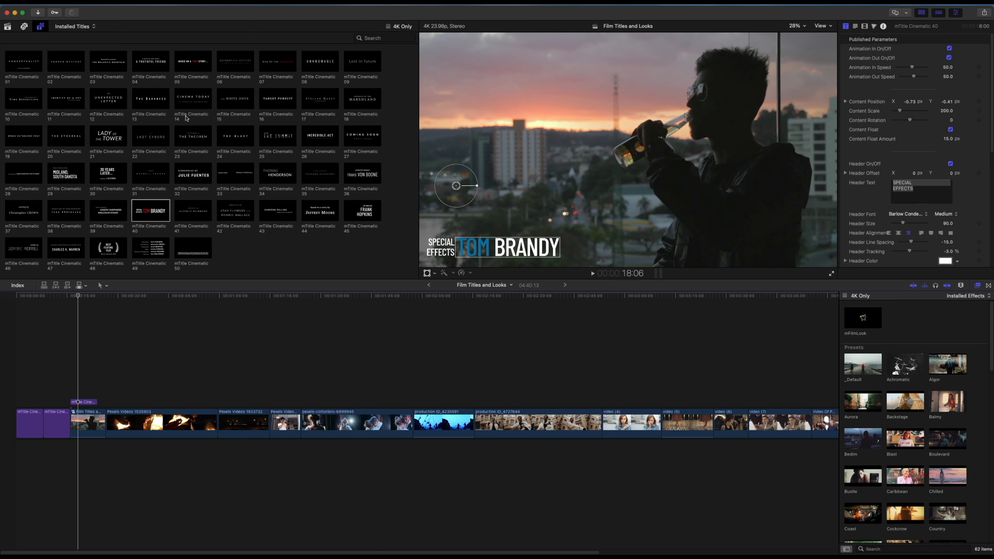
Step: Insert mTitle Cinematic 48 before the first footage clip and delete the title connected above that clip
left_click(120, 255)
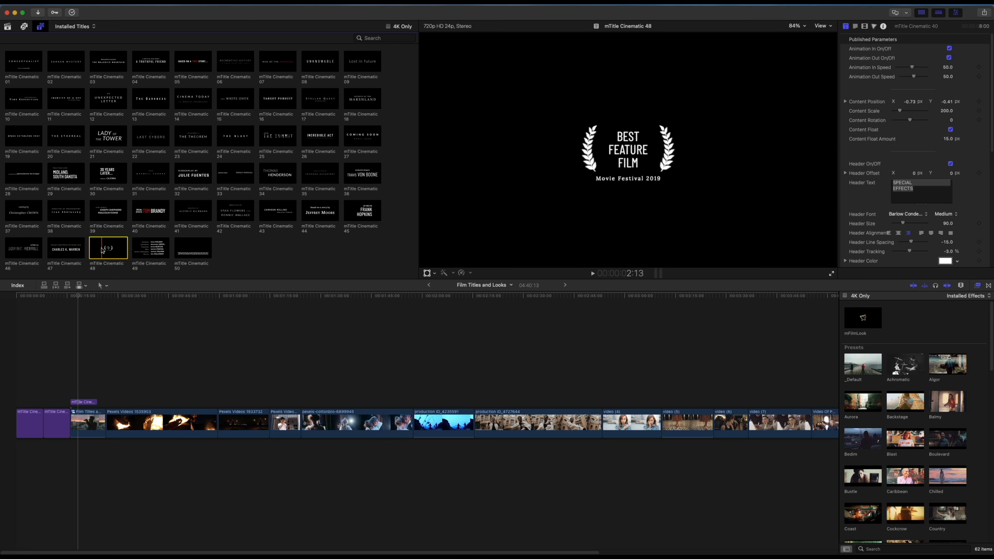
left_click_drag(102, 251, 78, 422)
left_click(78, 396)
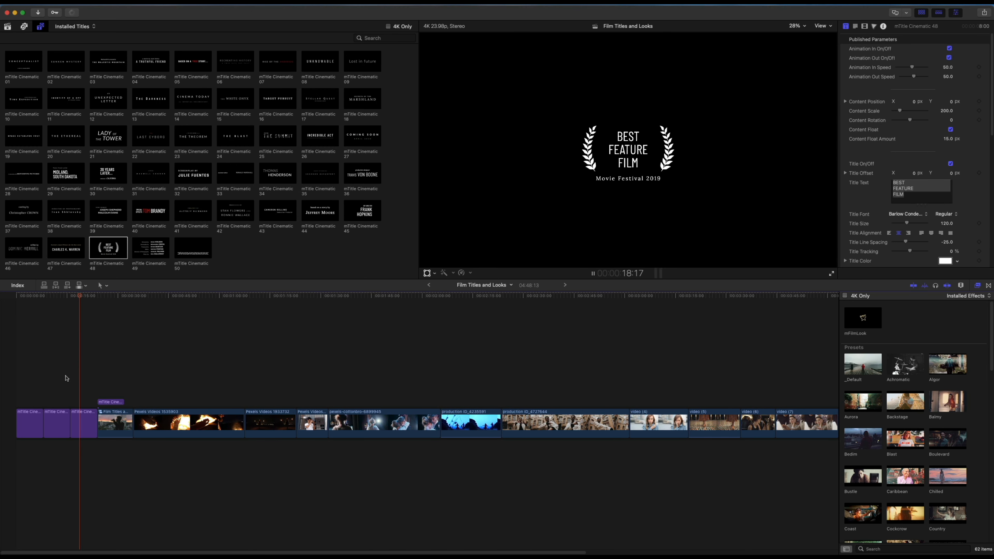
left_click(109, 402)
key("Delete")
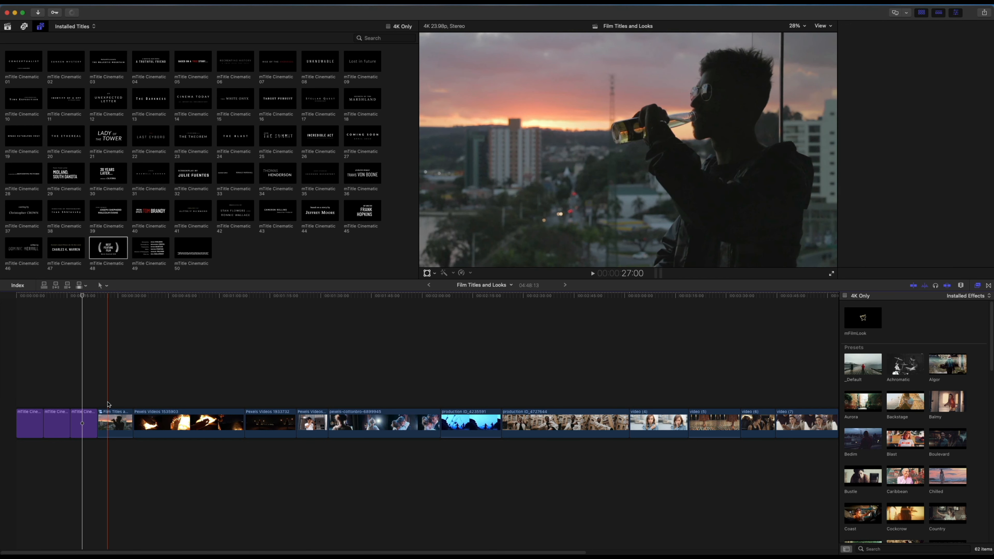
Step: Play back the "BEST FEATURE FILM" title in the timeline to review its animation
left_click(79, 397)
key("space")
key("space")
left_click(70, 399)
key("space")
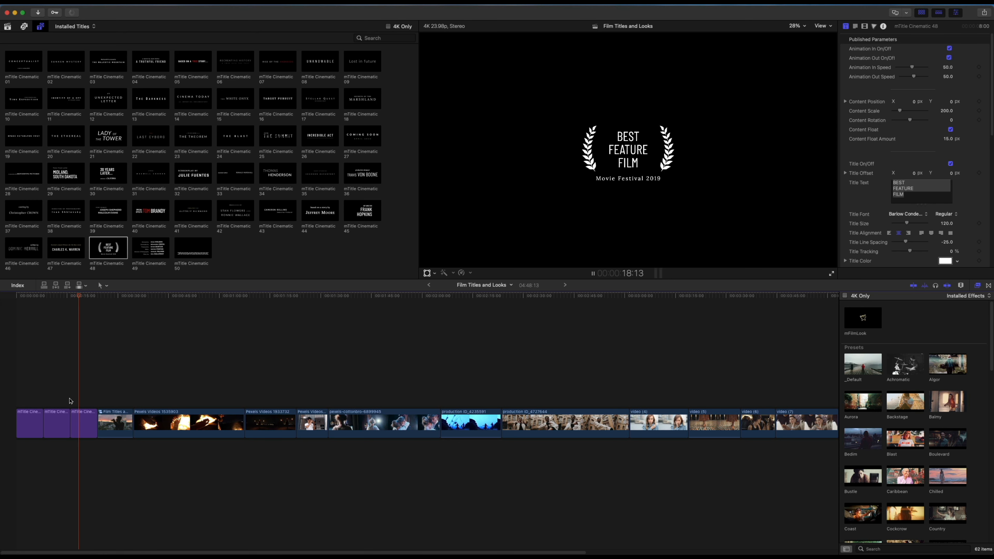
key("space")
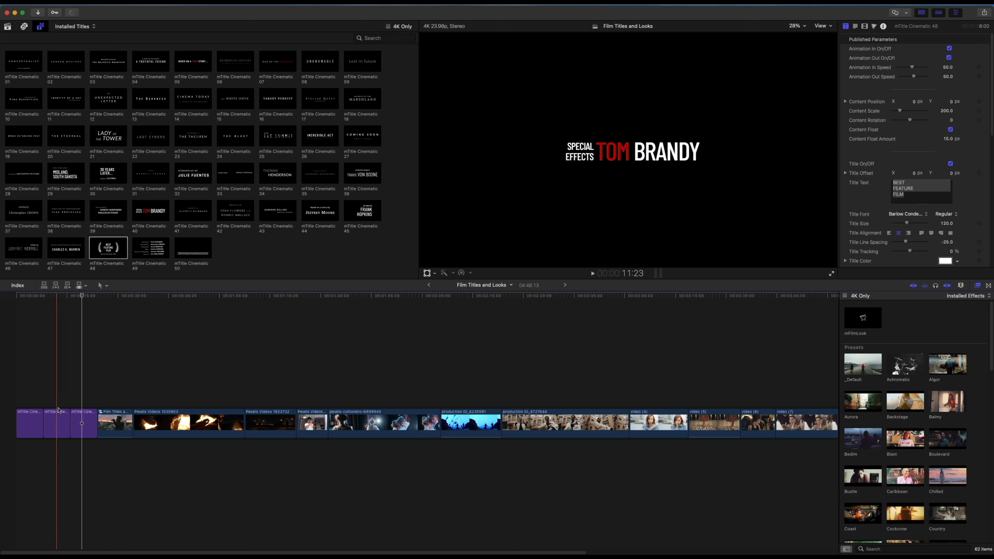
Step: Connect mTitle Cinematic 2 43 from the second title collection above the start of the first footage clip and preview it
left_click(66, 253)
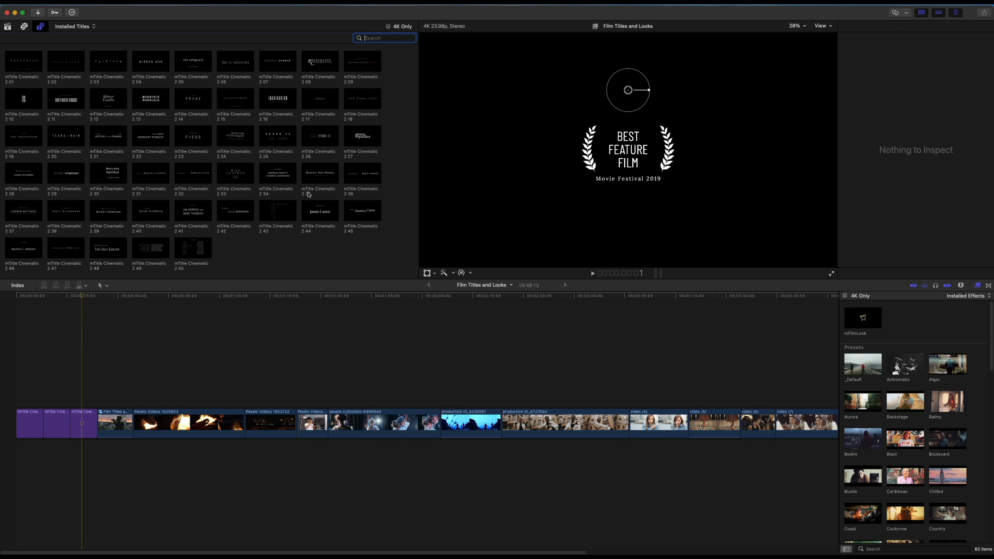
left_click(277, 218)
left_click(327, 183)
left_click(330, 223)
left_click(268, 215)
left_click_drag(278, 220, 102, 396)
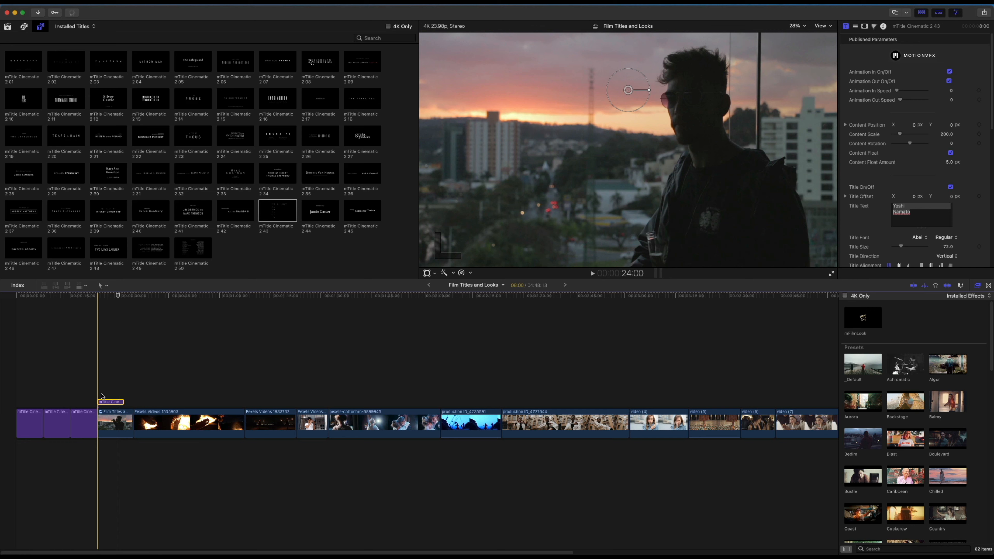
key("space")
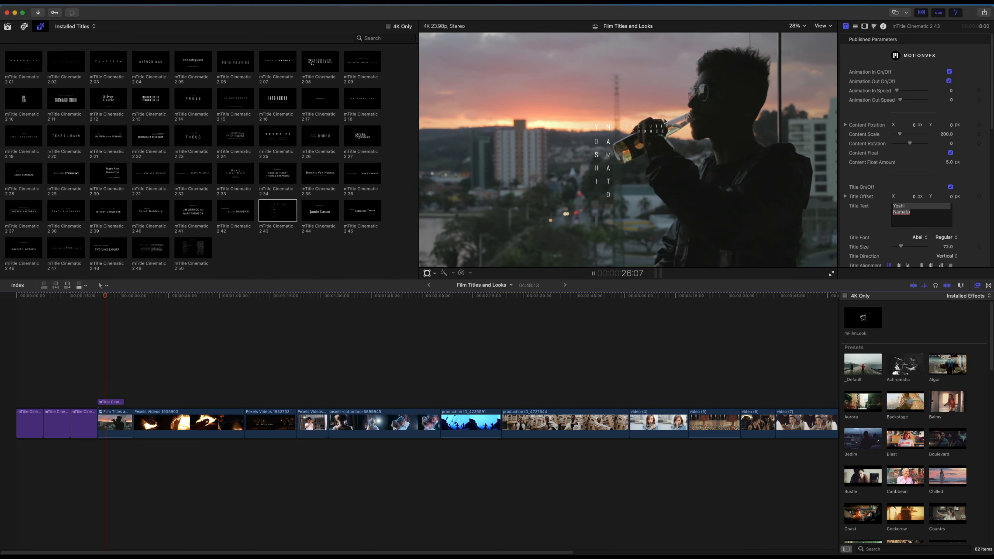
key("space")
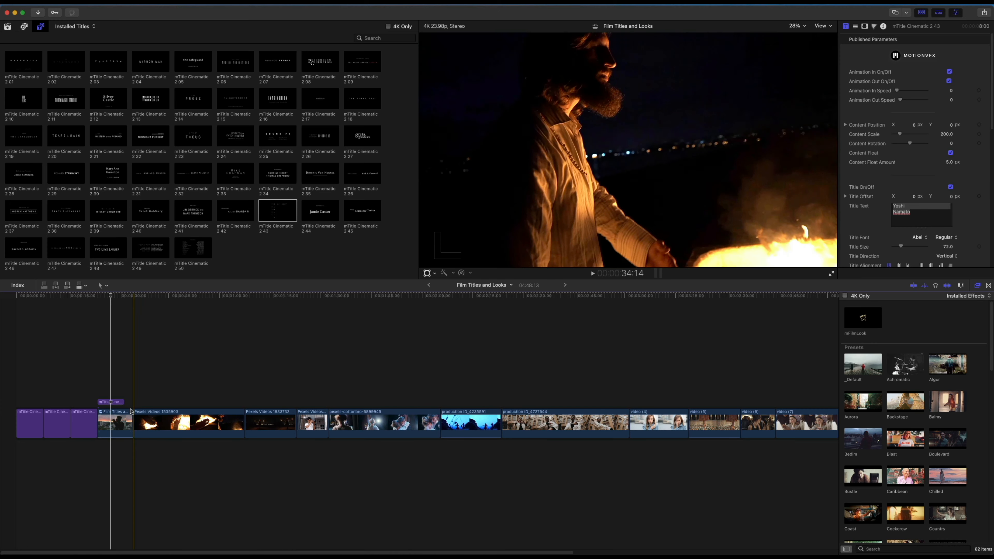
left_click(113, 401)
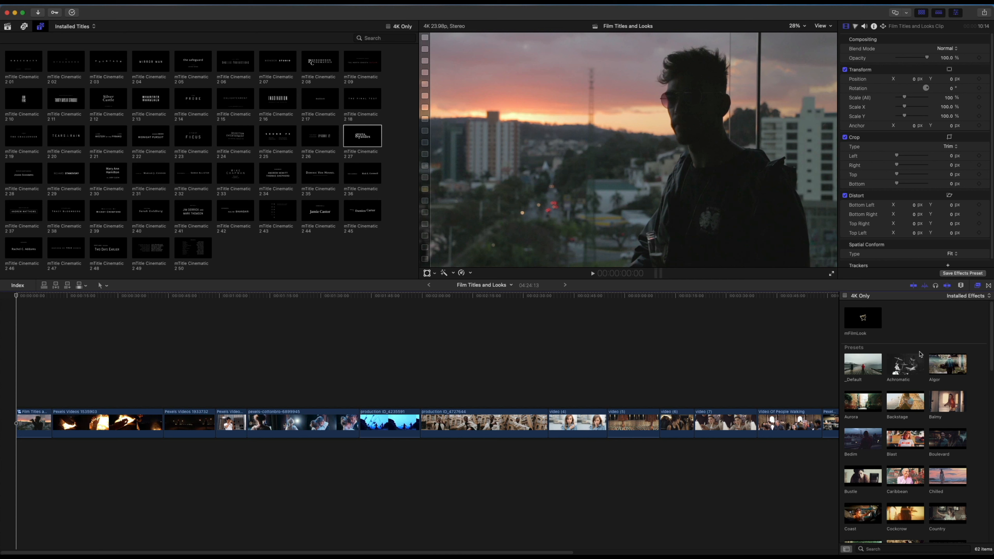
Step: Apply the Backstage mFilmLook preset to the first footage clip and select that clip
scroll(920, 353, "down", 2)
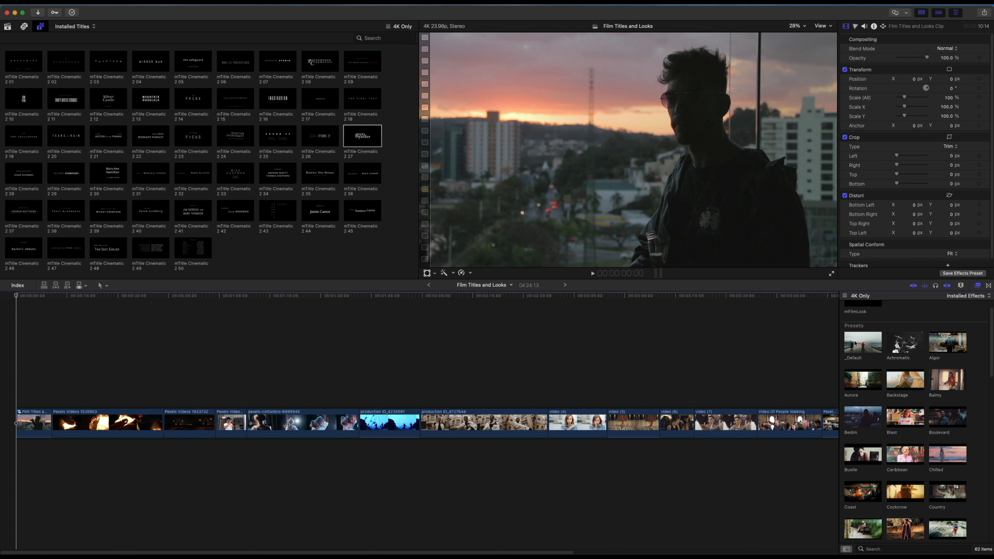
left_click(899, 315)
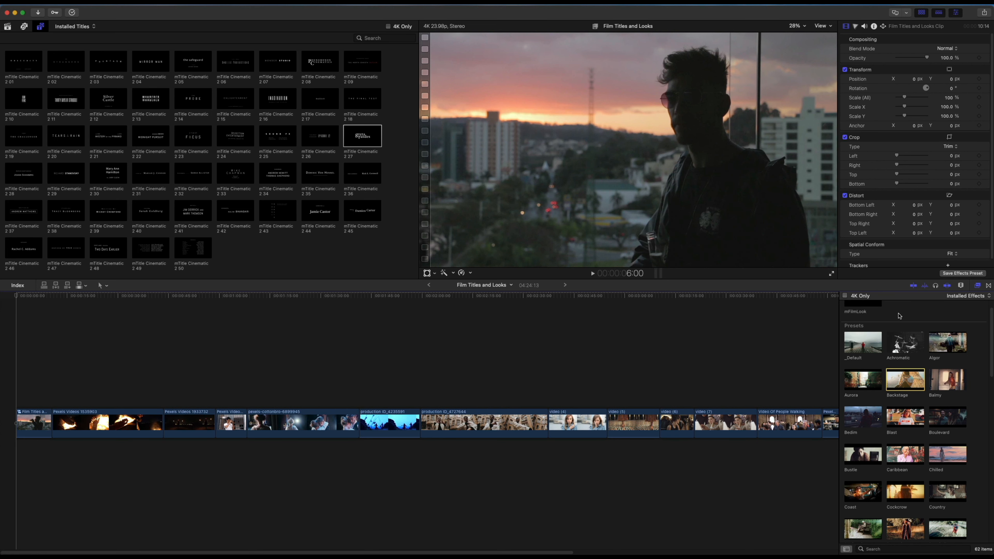
left_click(901, 387)
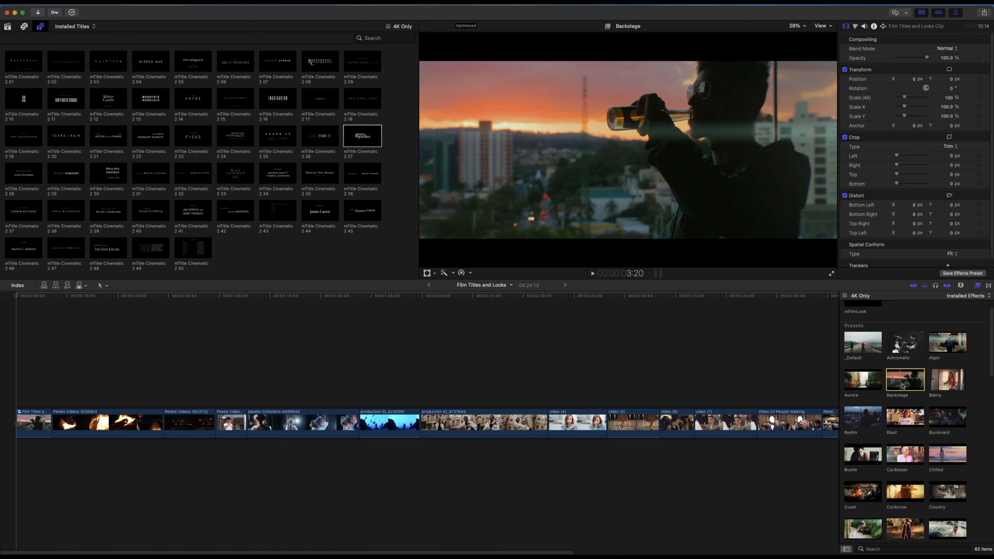
left_click_drag(907, 386, 29, 423)
left_click(26, 426)
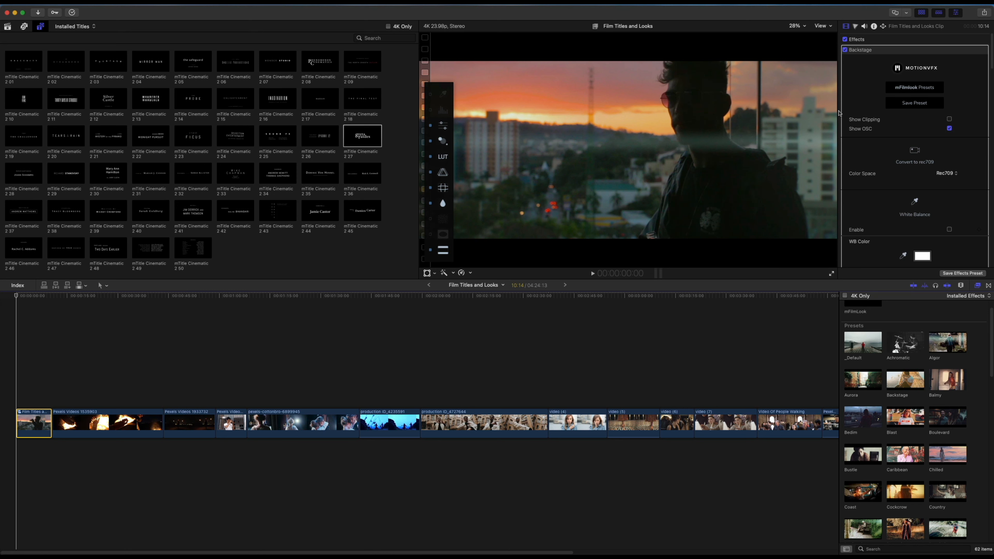
Step: Try the 1.85:1 Vistavision letterbox preset on the first clip's Backstage look and restore 2.35:1 Cinemascope
scroll(951, 169, "down", 5)
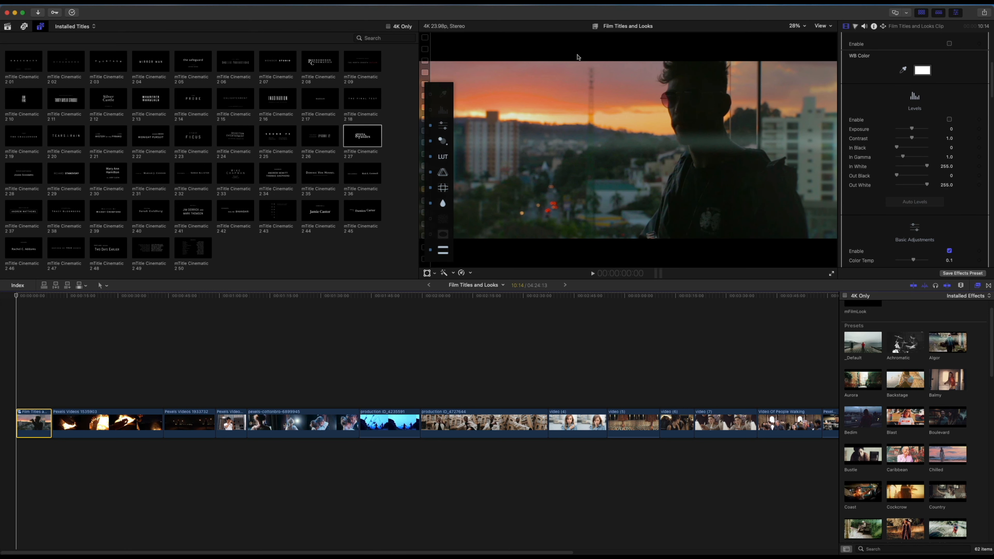
scroll(979, 231, "down", 15)
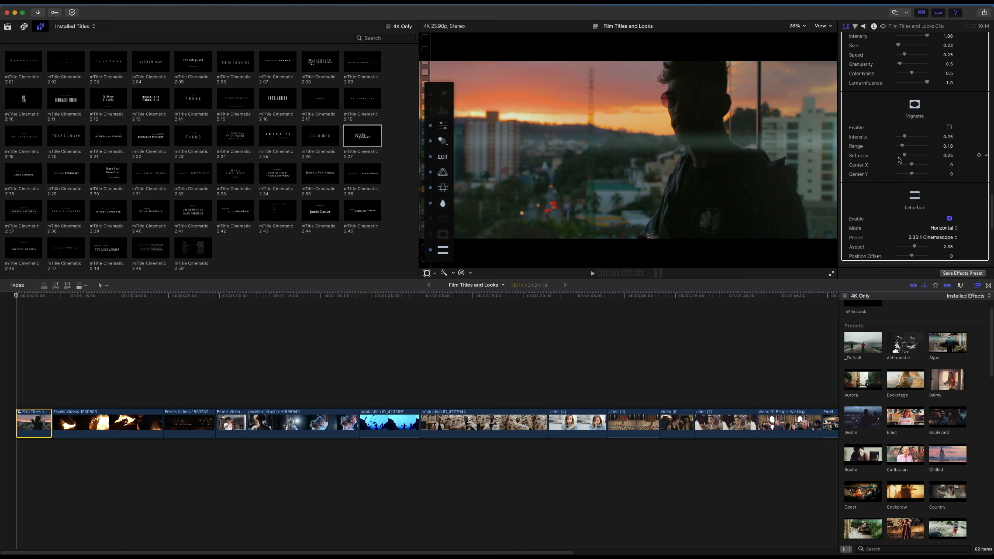
scroll(904, 154, "down", 2)
left_click(938, 201)
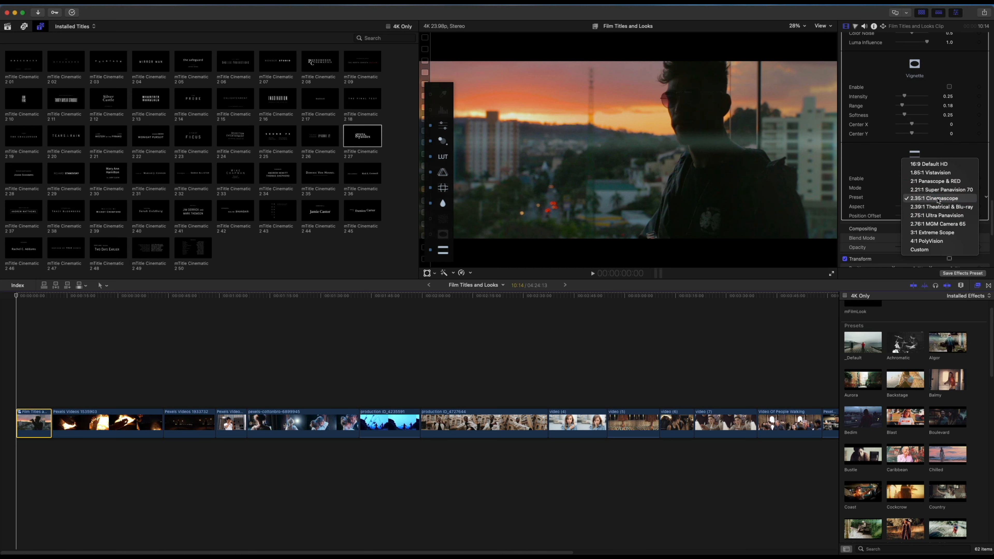
left_click(938, 173)
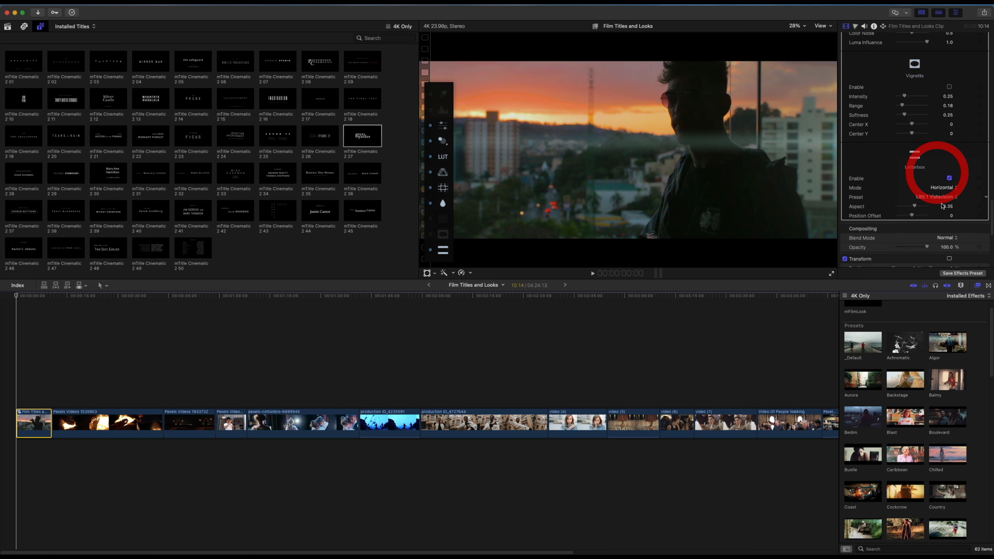
left_click(940, 198)
left_click(943, 216)
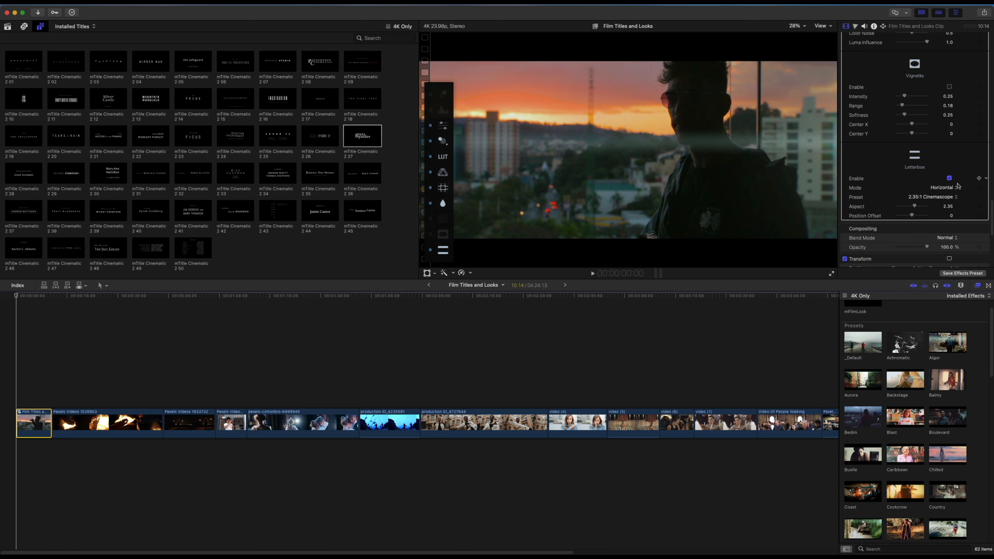
Step: Toggle the Backstage letterbox off and on, and set its aspect to 2.37 and position offset to -0.12
left_click(949, 179)
left_click(949, 179)
mouse_move(915, 210)
left_mouse_down()
mouse_move(930, 210)
mouse_move(904, 218)
mouse_move(915, 206)
left_mouse_up()
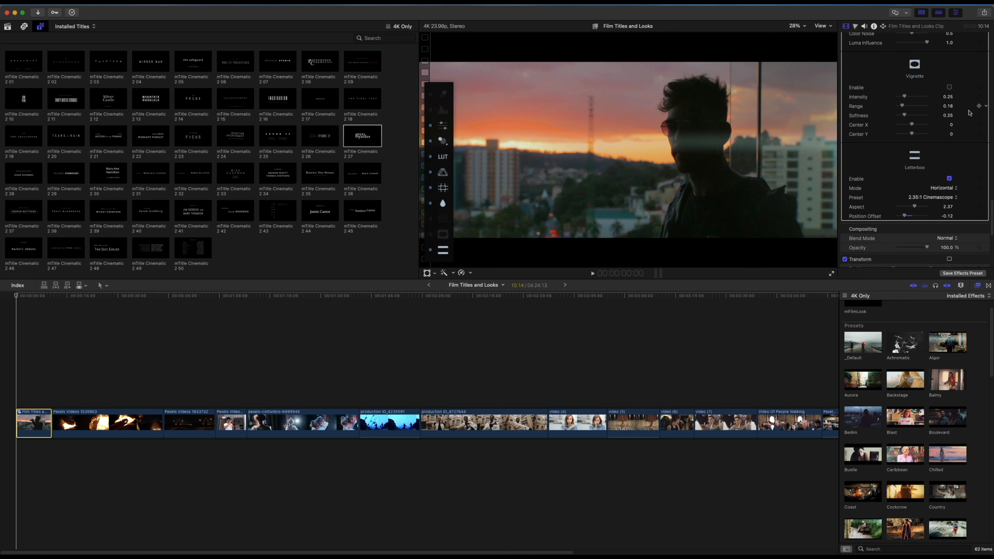
Step: Switch all effects on the first clip off and on to compare the Backstage look with the original footage
scroll(909, 97, "up", 10)
scroll(909, 97, "up", 10)
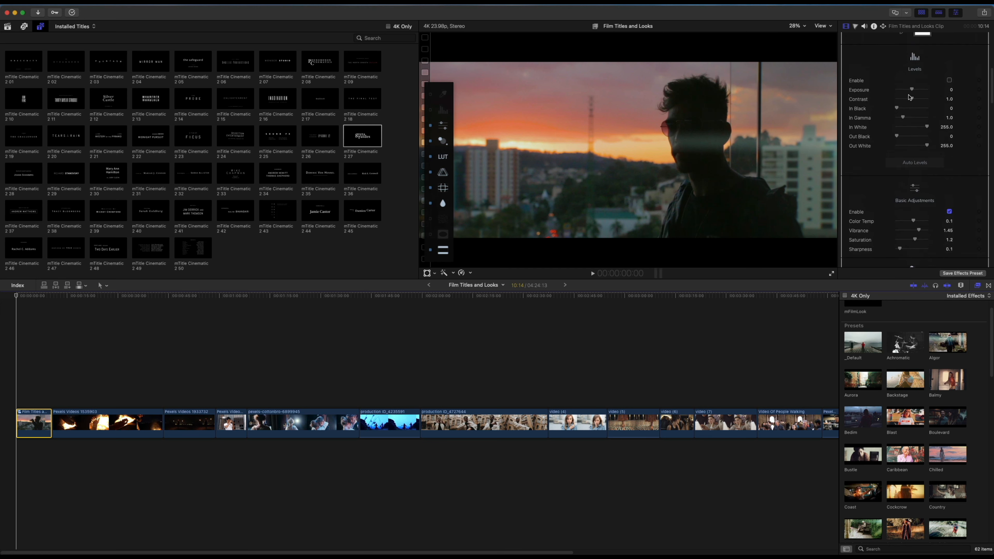
left_click(845, 40)
left_click(845, 40)
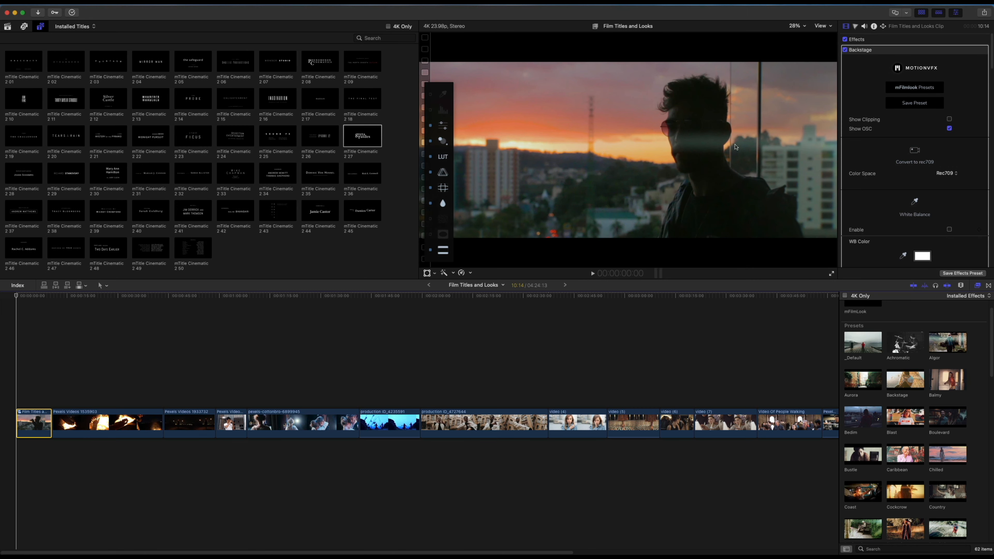
Step: At 2:12 in the first clip, toggle the aberration, LUT, off-screen flare and two neighbouring look components off and on individually
left_click(16, 375)
left_click(25, 423)
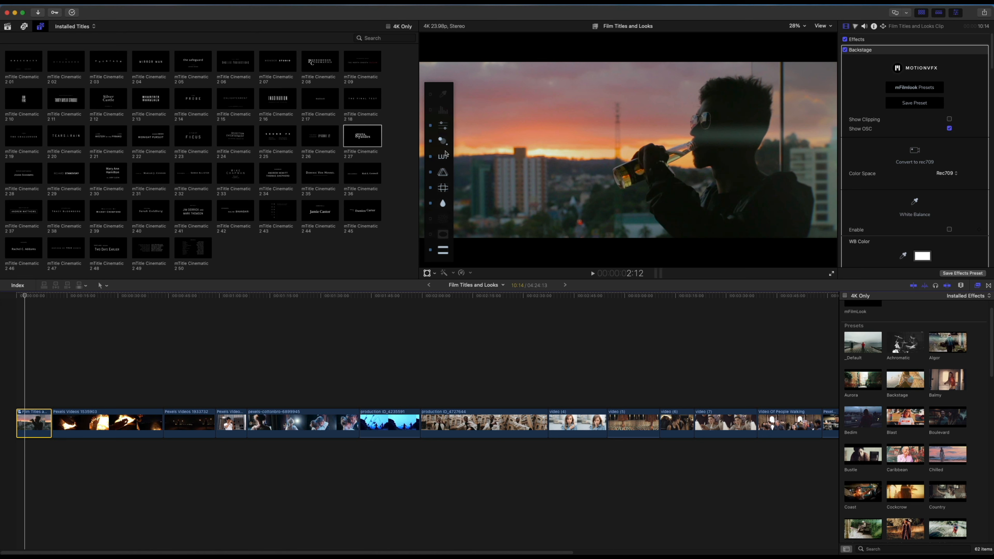
left_click(432, 206)
left_click(432, 206)
left_click(430, 189)
left_click(430, 191)
left_click(430, 172)
left_click(431, 172)
left_click(431, 161)
left_click(430, 160)
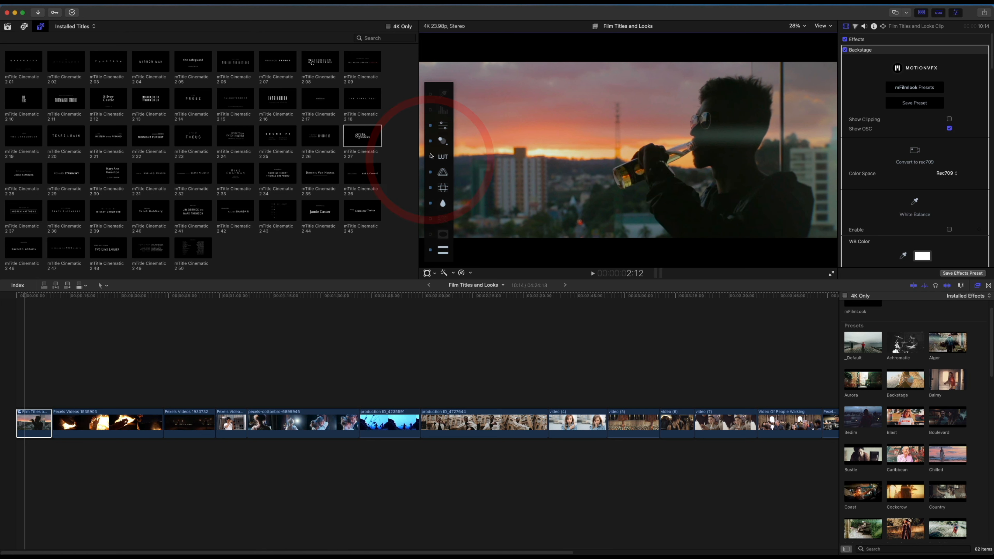
left_click(431, 143)
left_click(431, 144)
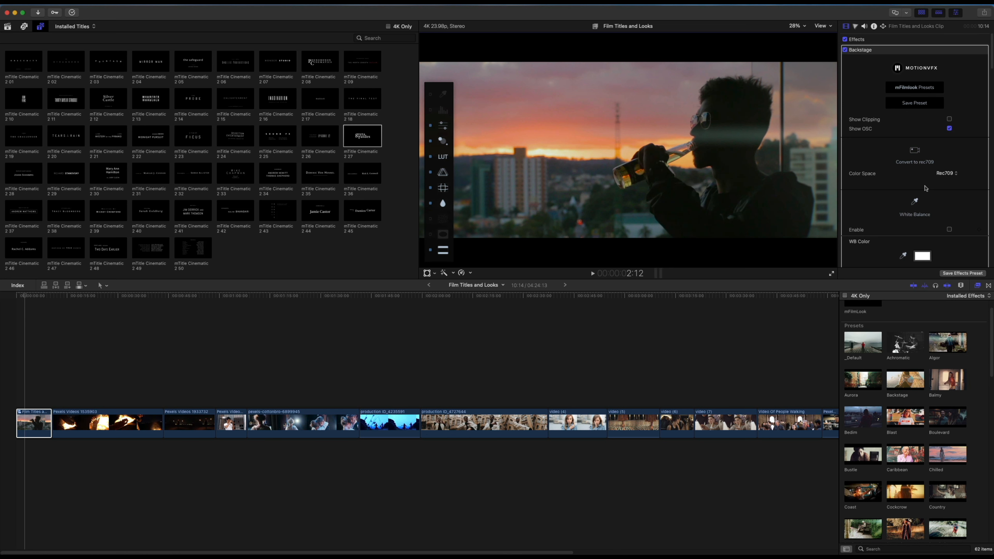
Step: Enable white balance in the first clip's Backstage look and sample the WB colour from the tall building in the background
left_click(22, 423)
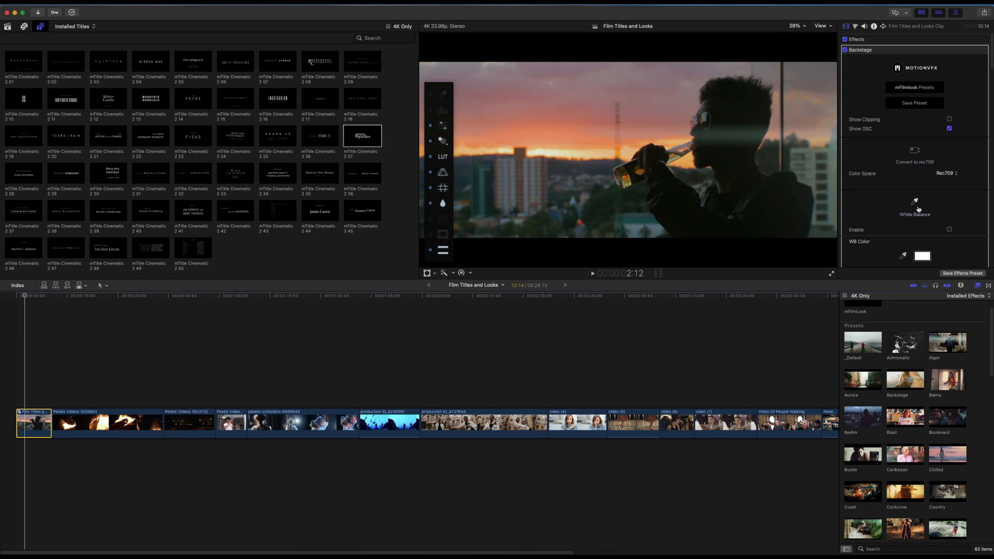
left_click(845, 49)
left_click(845, 49)
left_click(911, 205)
left_click(904, 256)
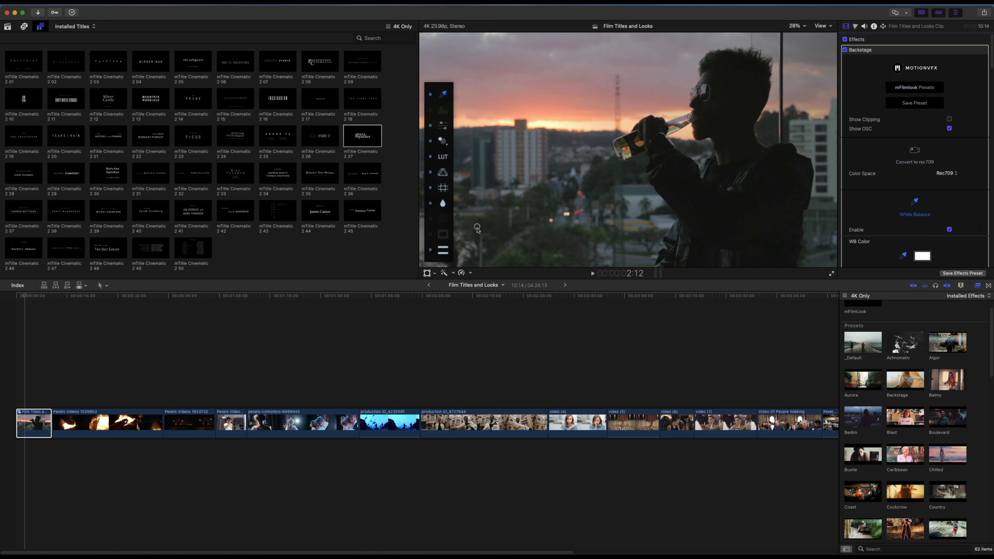
left_click(515, 162)
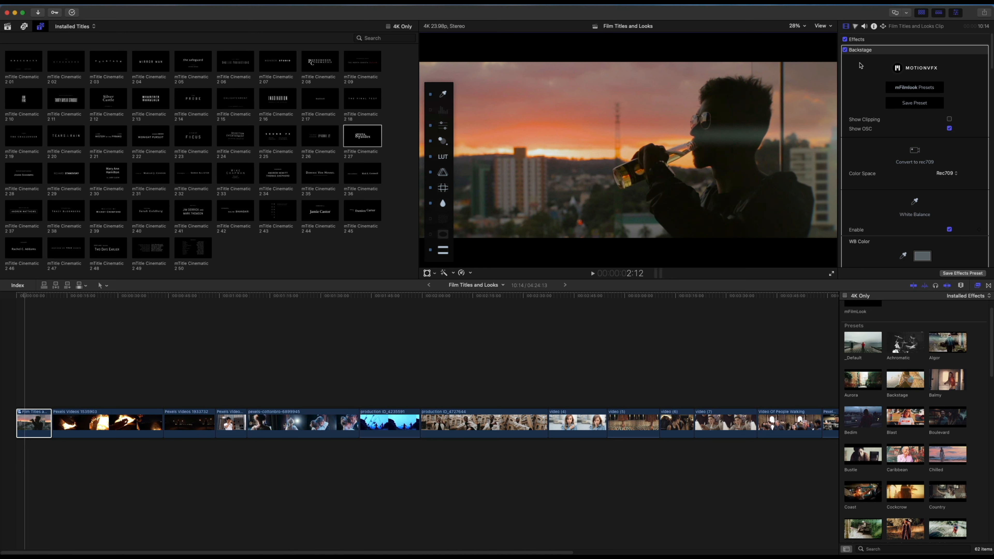
Step: Compare the Backstage effect off and on, and view the Save Preset dialog without saving a preset
left_click(845, 50)
left_click(846, 51)
left_click(914, 102)
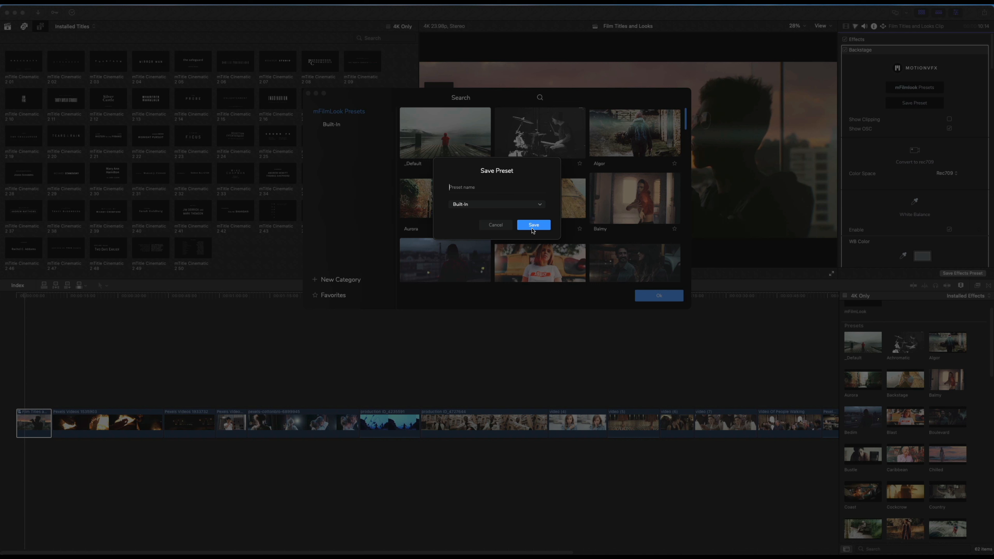
left_click(494, 226)
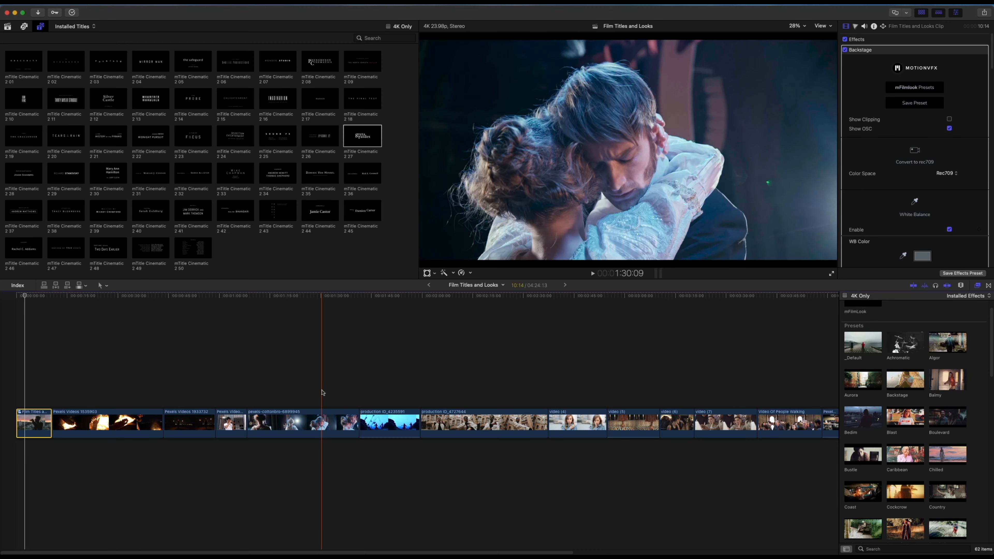
Step: Play part of the ungraded candlelit couple clip and park the playhead at 1:21:04
left_click(266, 391)
key("space")
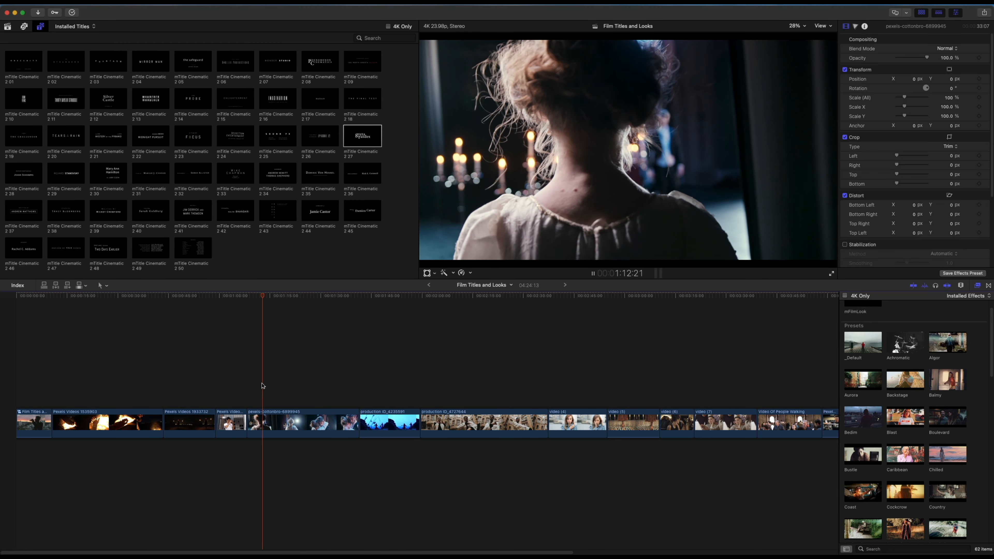
key("space")
left_click(291, 419)
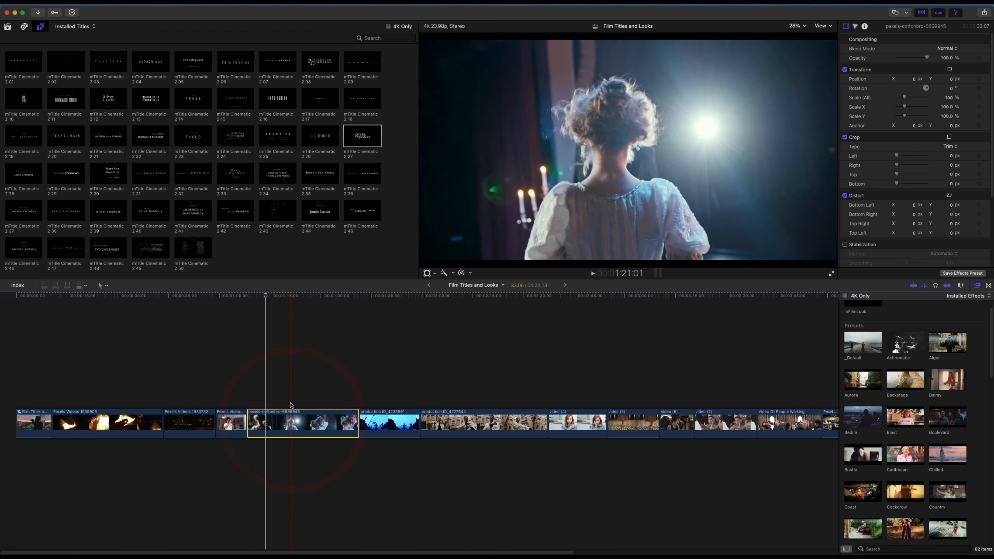
left_click(291, 405)
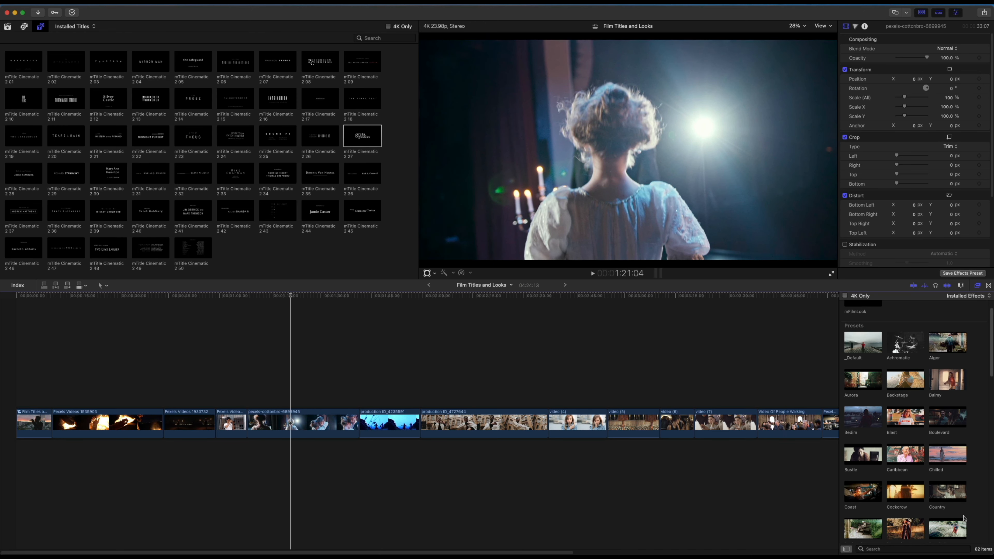
Step: Apply the Vintage mFilmLook preset to the candlelit couple clip
scroll(951, 487, "down", 3)
scroll(951, 486, "down", 10)
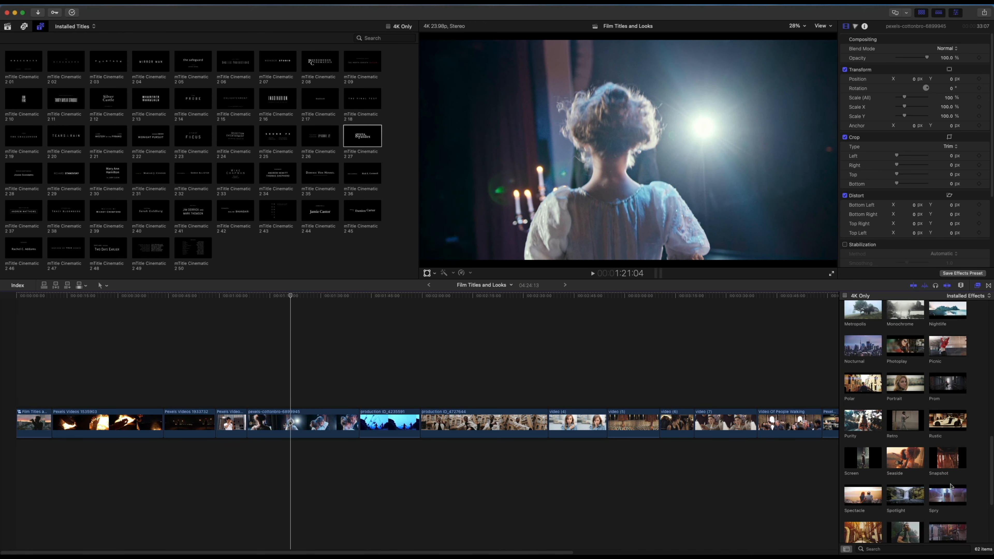
scroll(951, 487, "down", 3)
left_click_drag(863, 486, 294, 420)
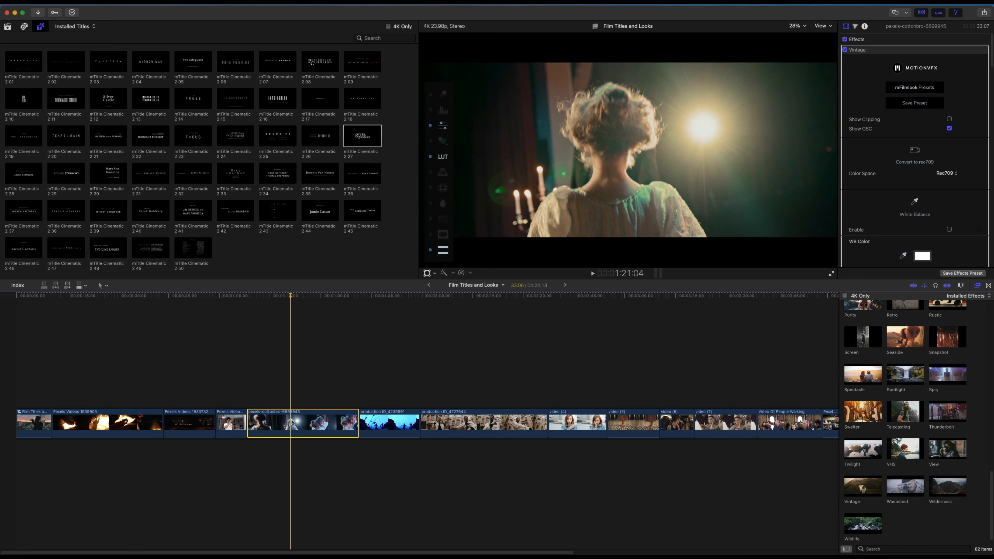
Step: Play the Vintage-graded candlelit clip from 1:21:04 and again from its beginning
left_click(289, 396)
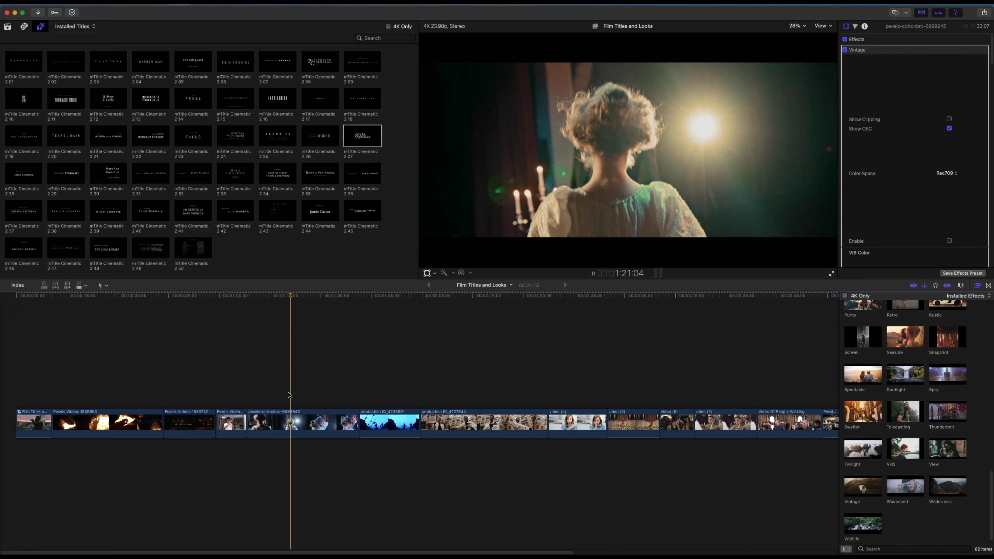
key("space")
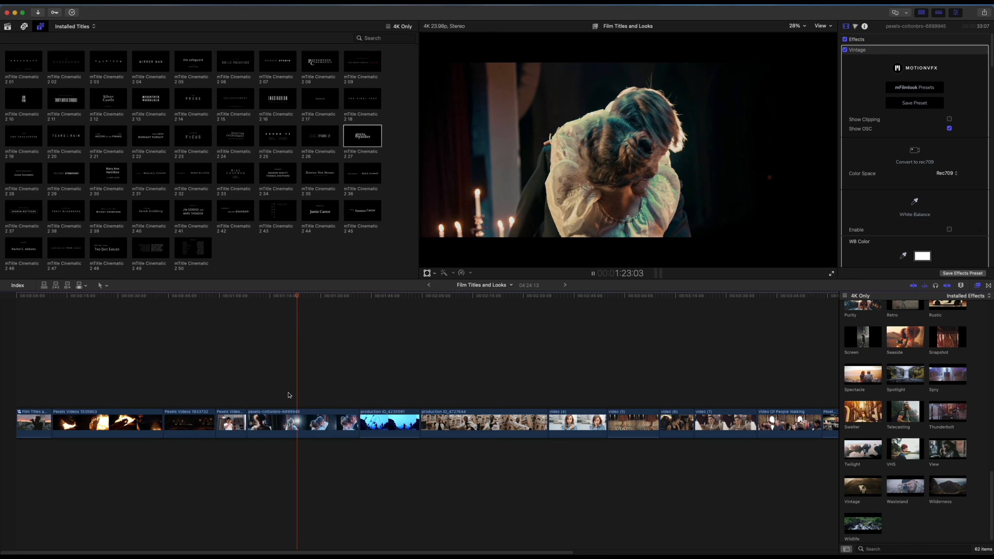
left_click(249, 401)
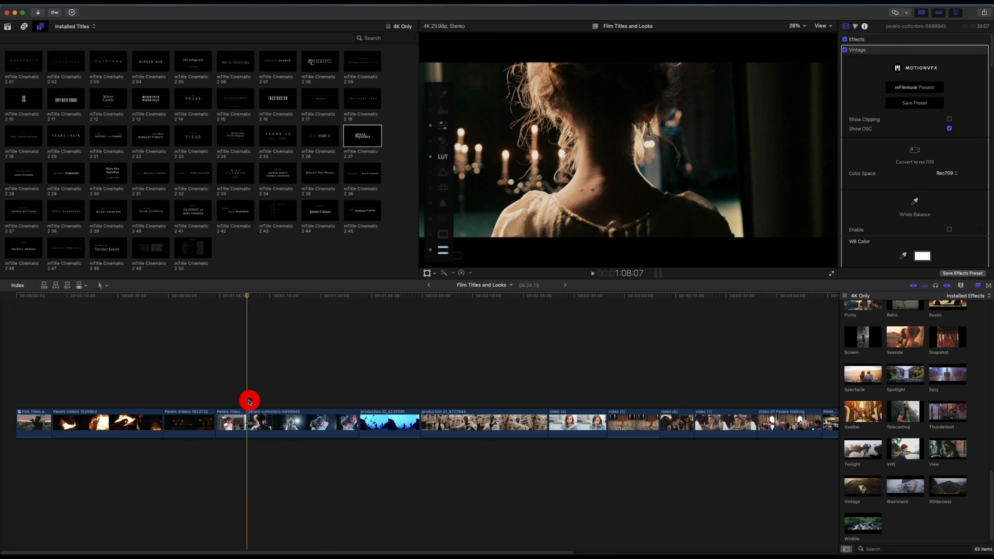
left_click(255, 428)
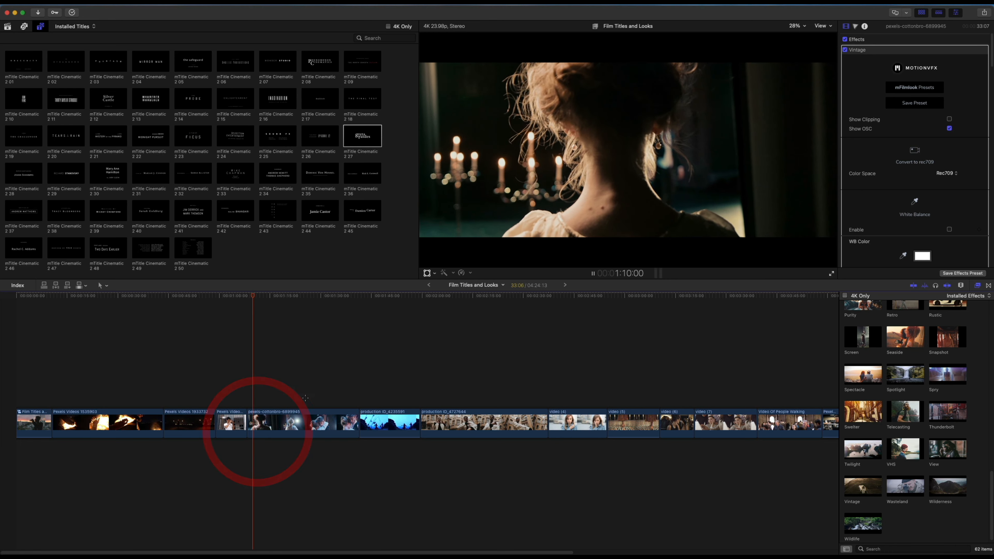
Step: Select the candlelit couple clip and switch its effects off and on repeatedly to compare the Vintage look with the original
left_click(304, 416)
left_click(846, 43)
left_click(845, 40)
left_click(845, 40)
left_click(845, 39)
left_click(845, 40)
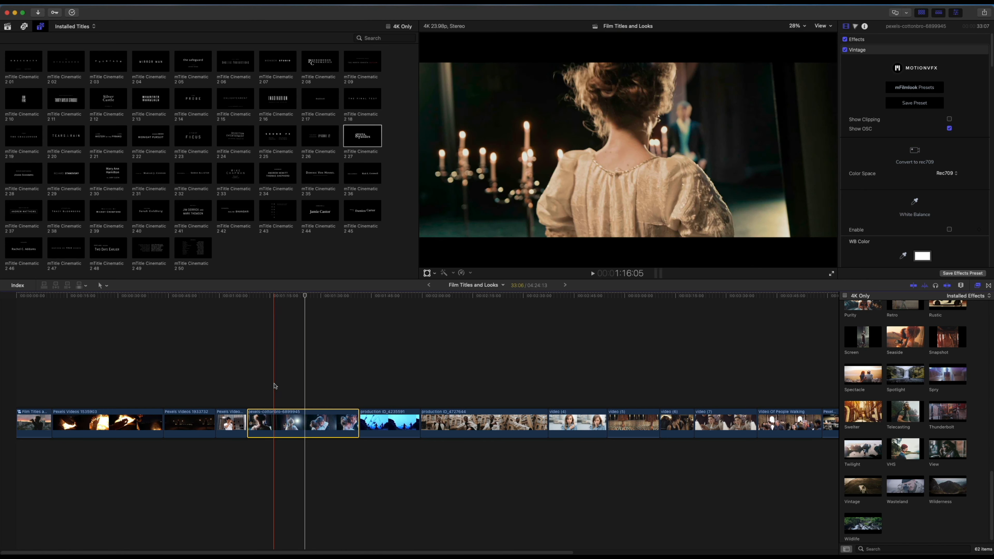
left_click(845, 40)
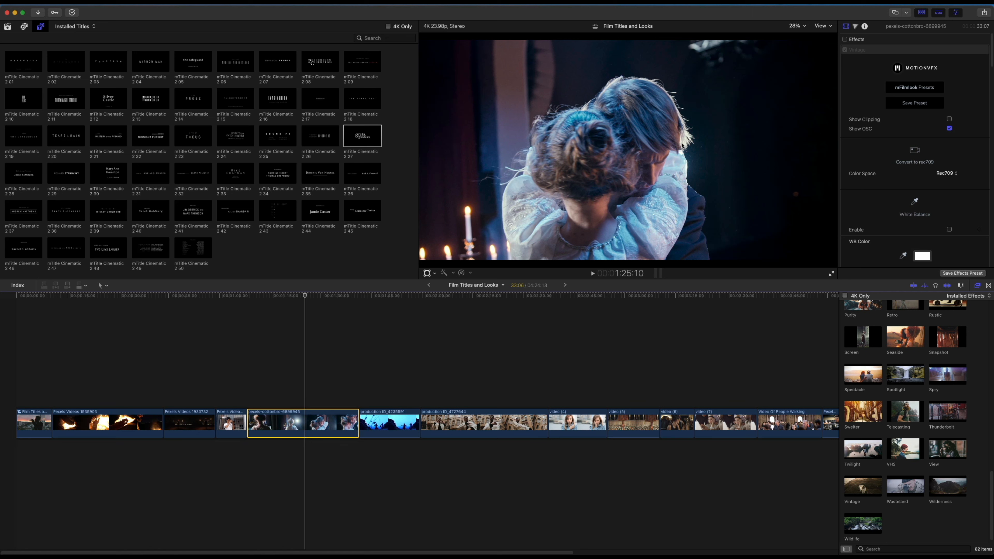
left_click(846, 40)
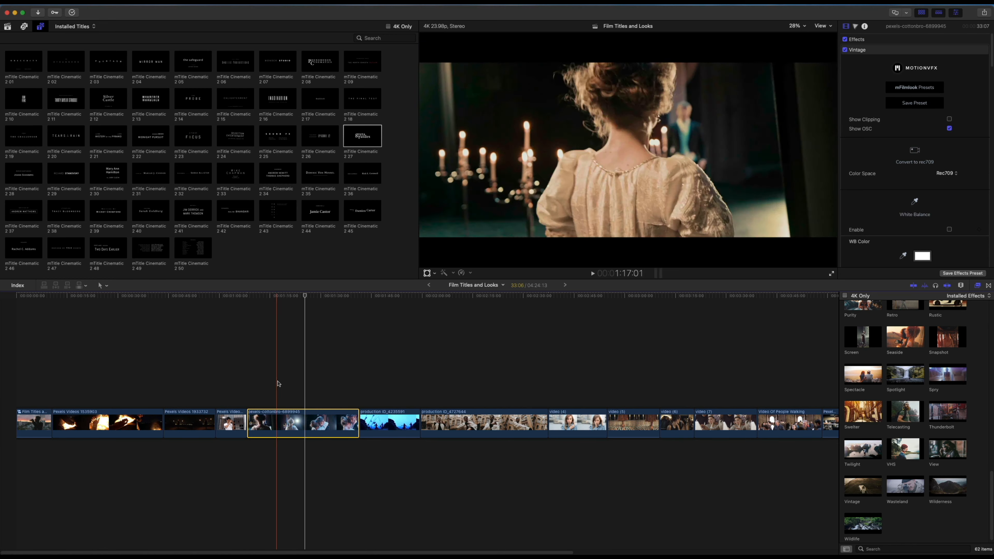
Step: Play the Vintage-graded clip from about 1:17 and stop at 1:20:08
left_click(279, 383)
key("space")
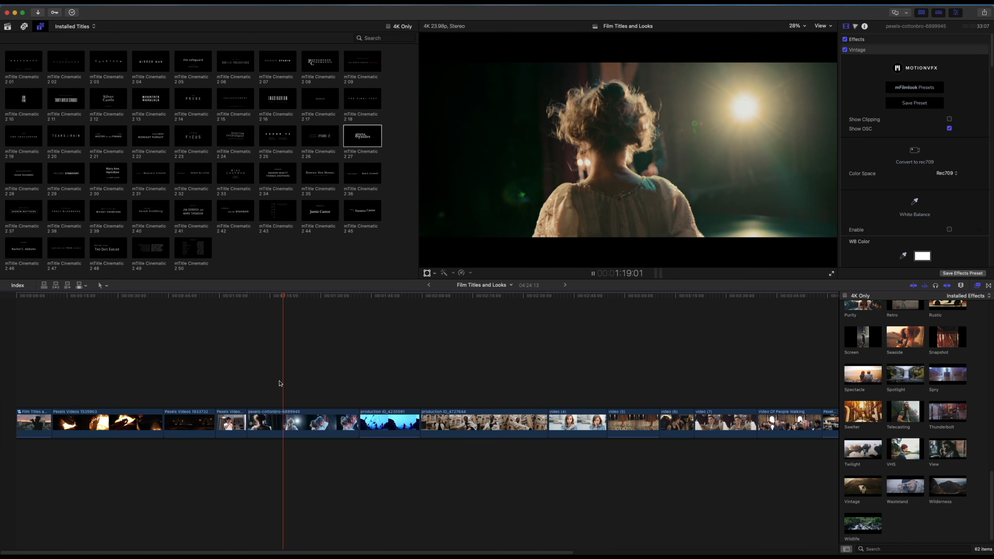
key("space")
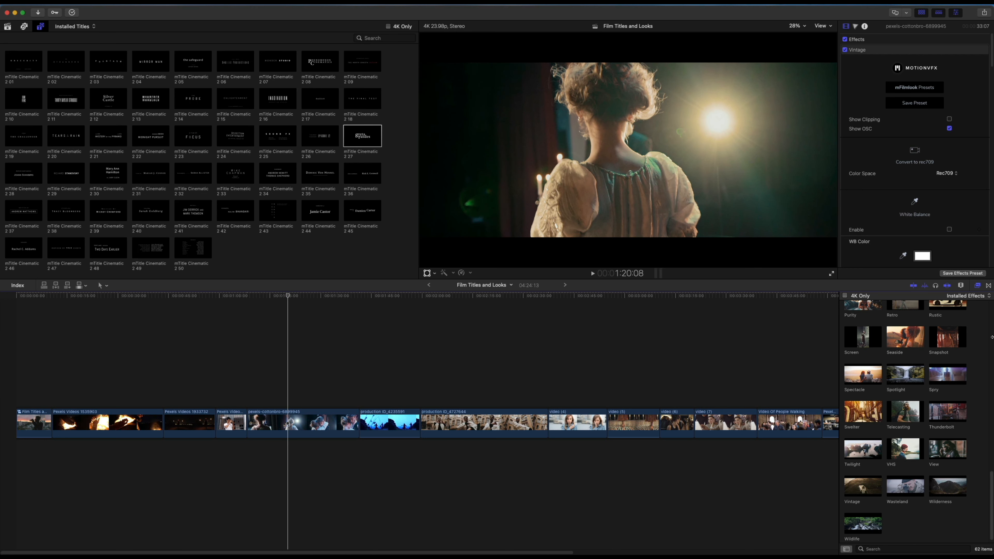
Step: Replace the LUT in the Vintage effect's 3D Look-up Table settings with the Brassy preset
scroll(953, 177, "down", 5)
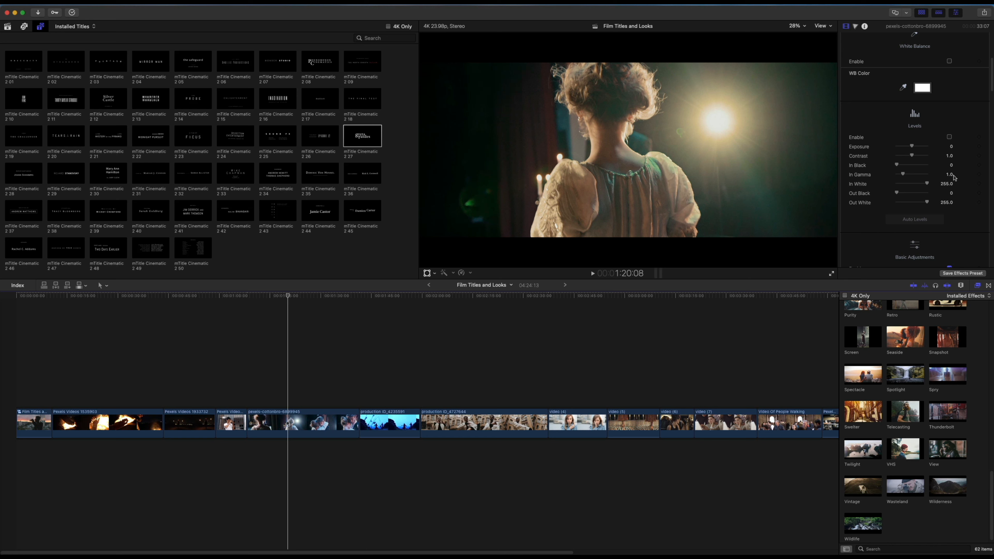
scroll(913, 194, "down", 3)
scroll(917, 203, "down", 3)
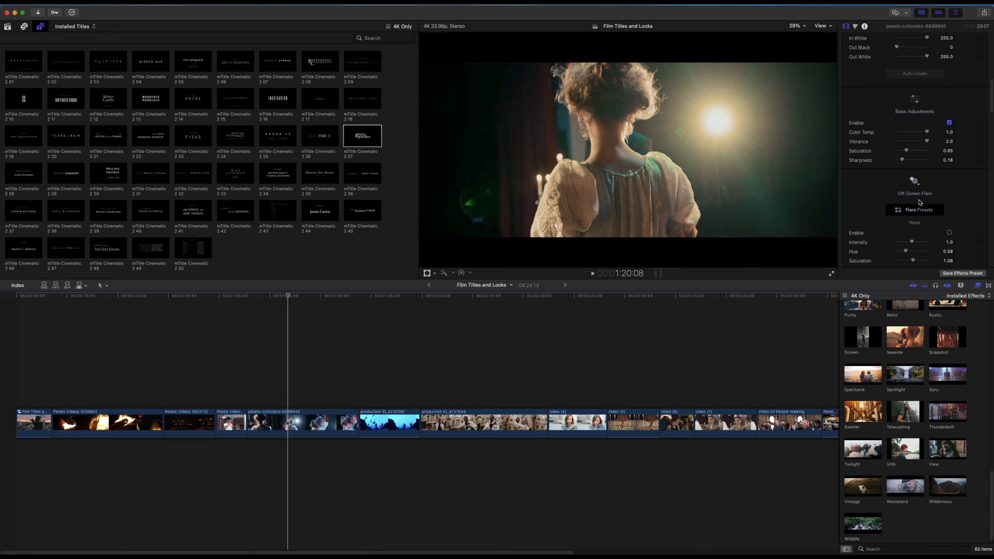
scroll(925, 178, "down", 4)
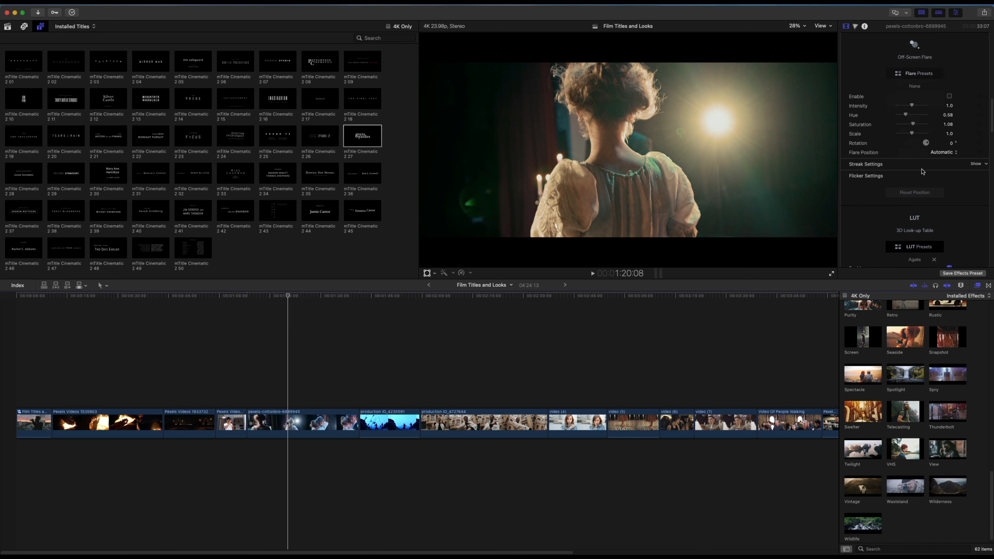
mouse_move(904, 117)
left_mouse_down()
mouse_move(914, 119)
mouse_move(903, 120)
left_mouse_up()
scroll(903, 120, "down", 4)
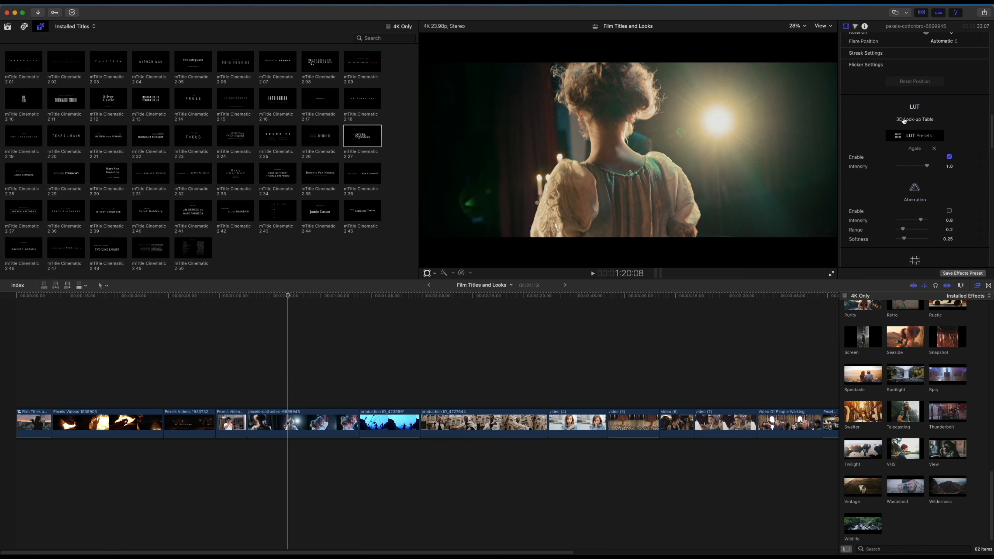
left_click(916, 136)
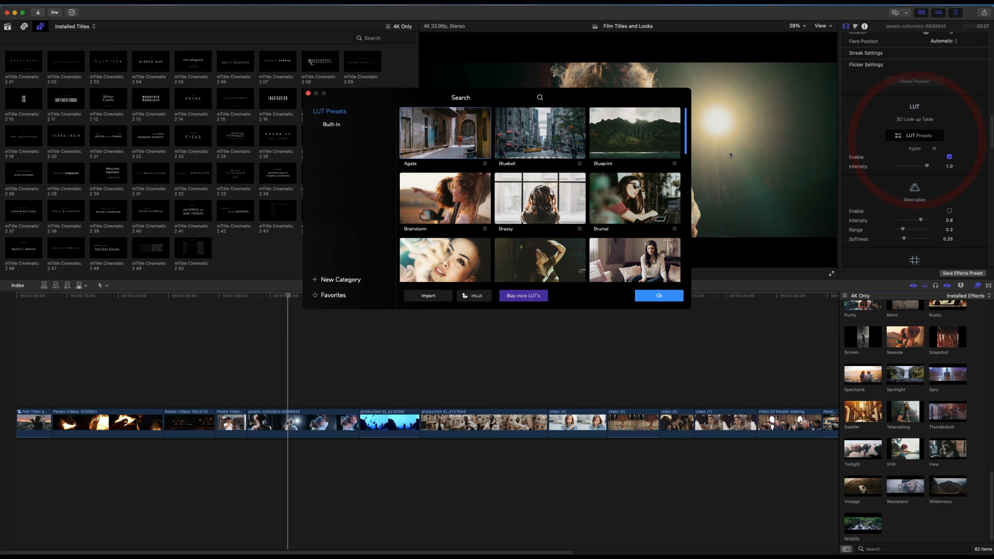
scroll(584, 227, "down", 1)
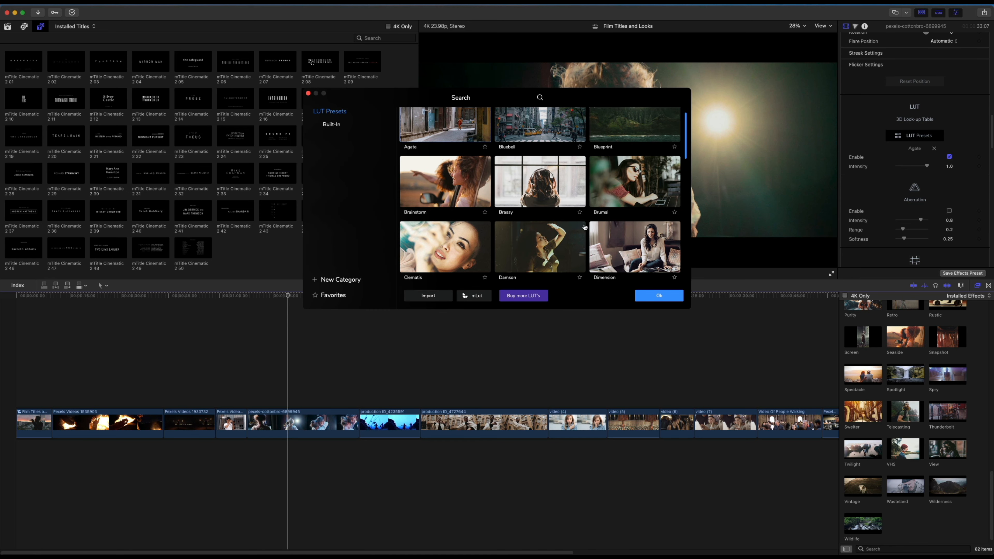
left_click(510, 172)
left_click(660, 296)
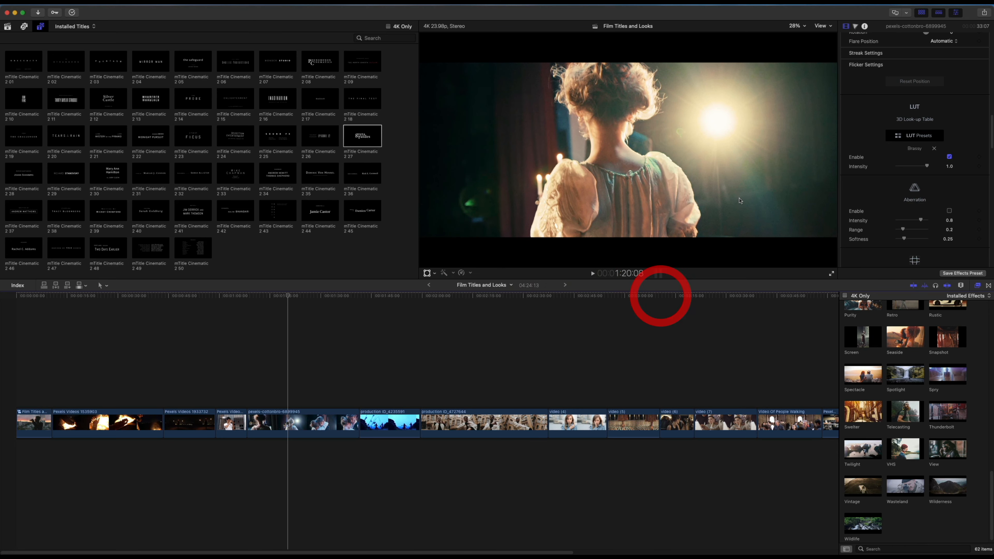
Step: Preview the candlelit clip around 1:21:10 with the Brassy LUT and undo the LUT replacement
left_click(301, 396)
left_click(291, 400)
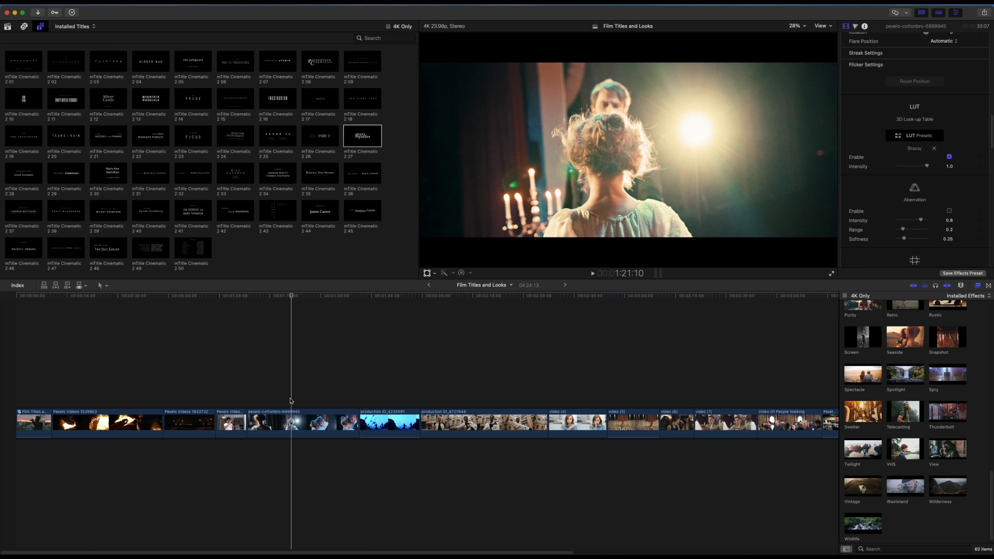
key("super+z")
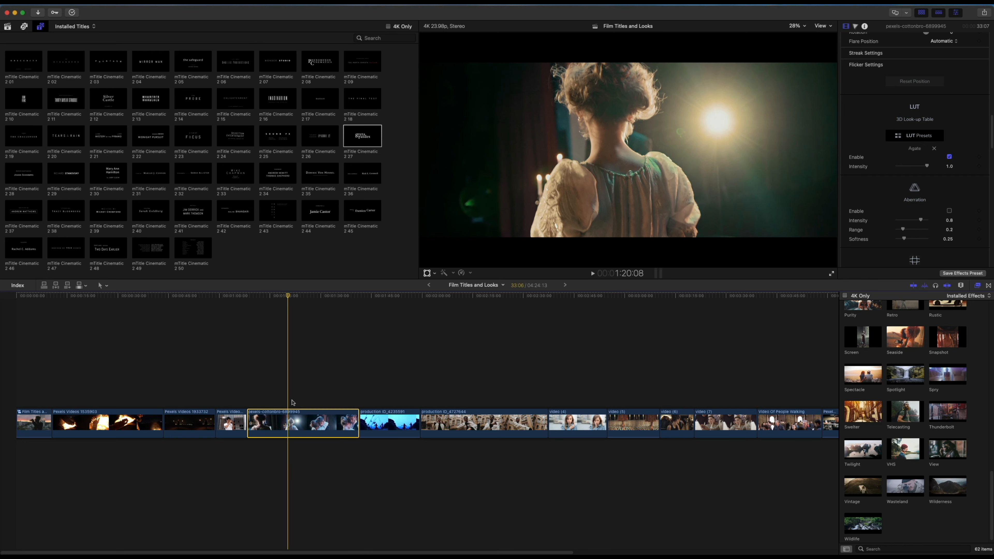
Step: Add the Blue Laser preset to the candlelit couple clip's Off-Screen Flare settings
left_click(292, 401)
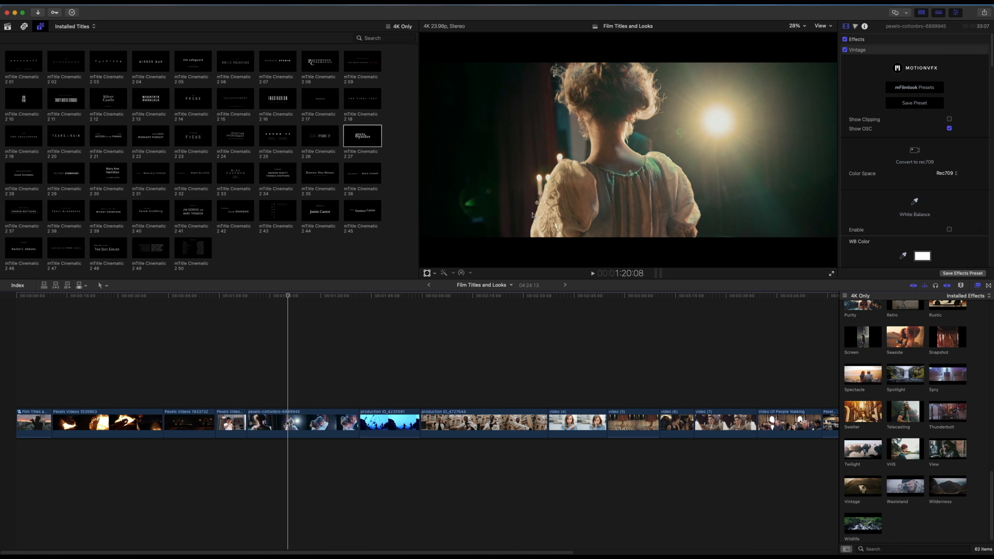
scroll(911, 207, "down", 15)
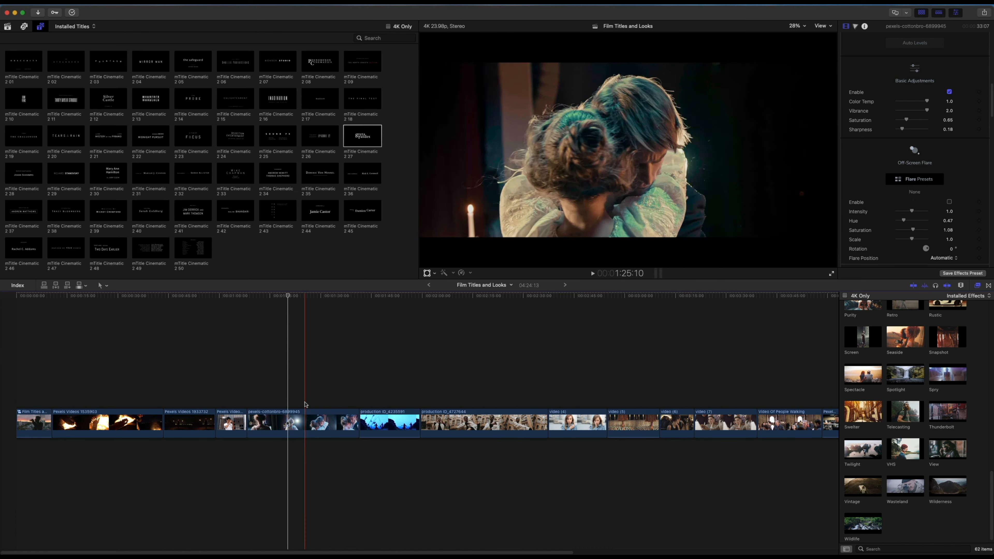
left_click(284, 427)
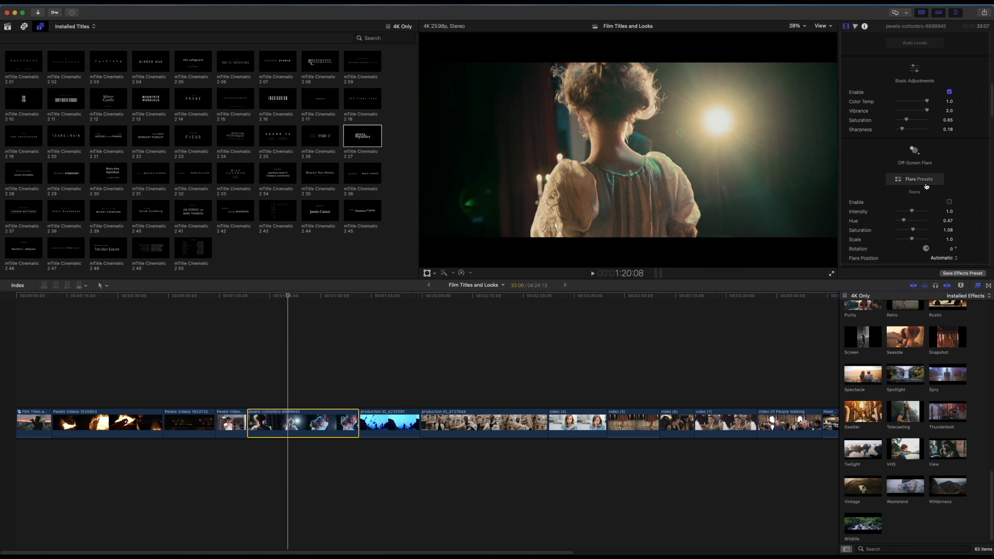
left_click(914, 179)
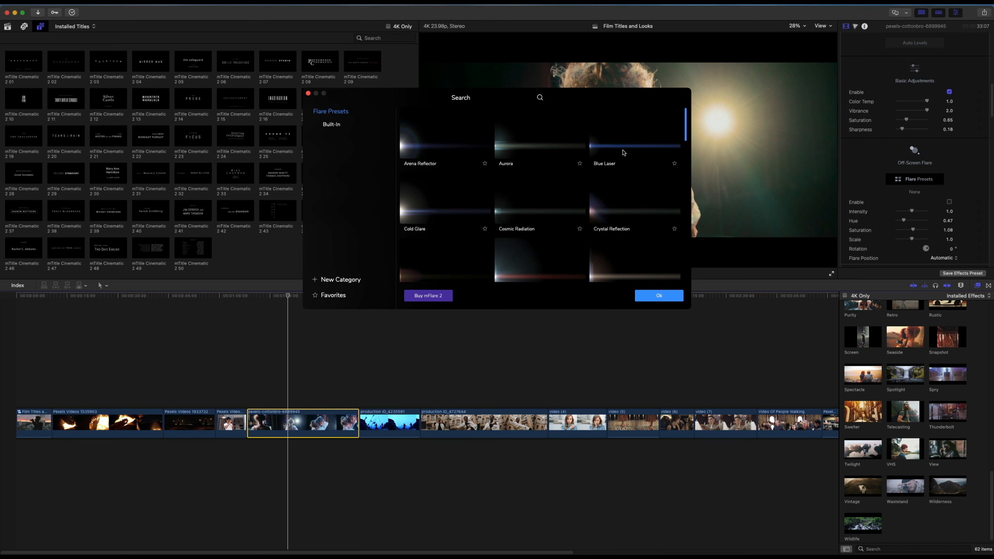
left_click(630, 154)
left_click(656, 298)
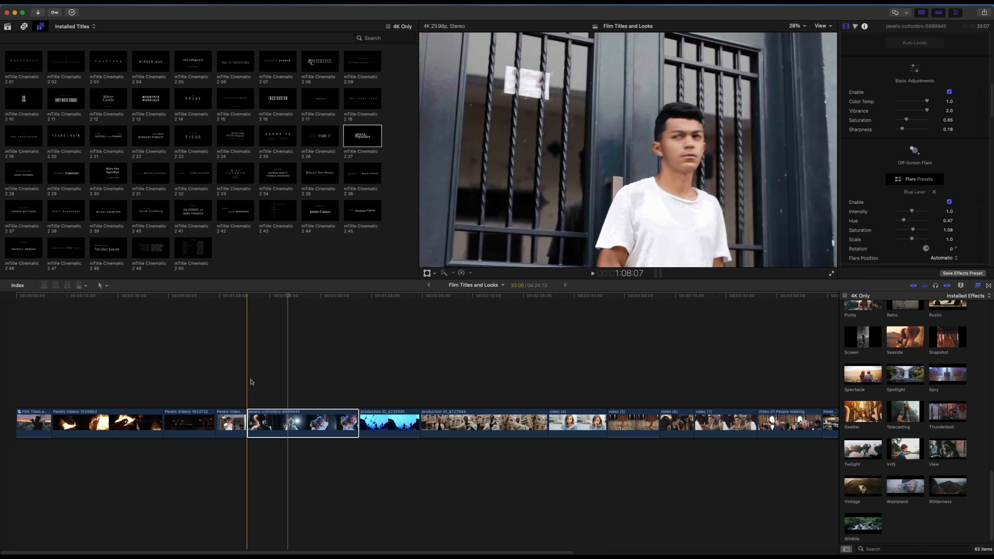
Step: Play the candlelit clip with the Blue Laser flare and stop at 1:20:20 to examine the light streak
left_click(282, 382)
key("space")
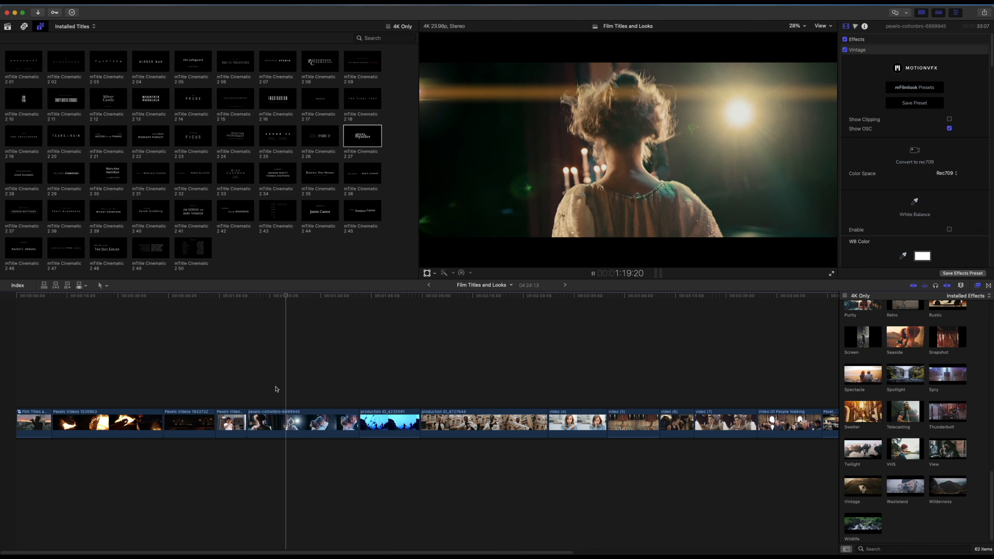
key("space")
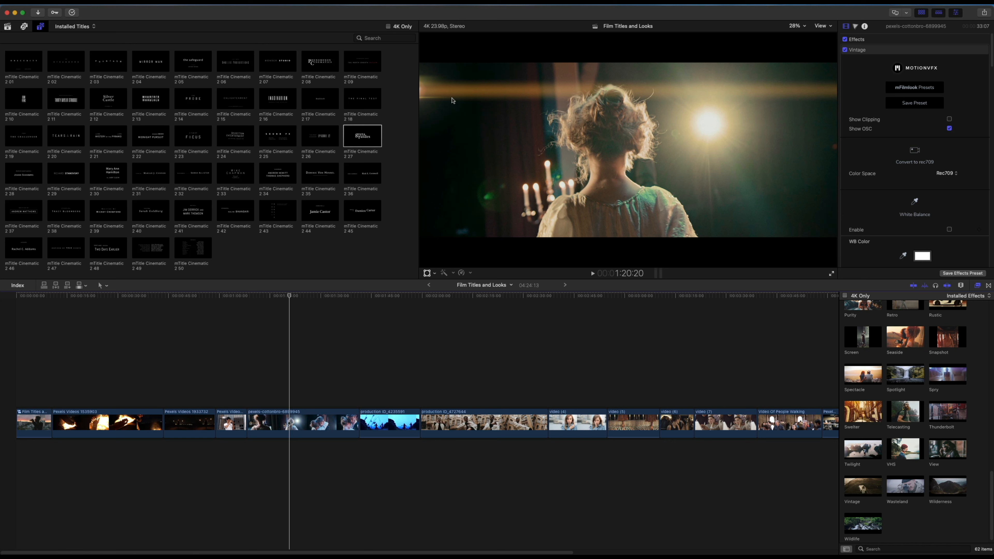
left_click(425, 97)
Step: Select the candlelit couple clip and switch its Off-Screen Flare position from automatic to Manual
left_click(294, 423)
scroll(933, 201, "down", 10)
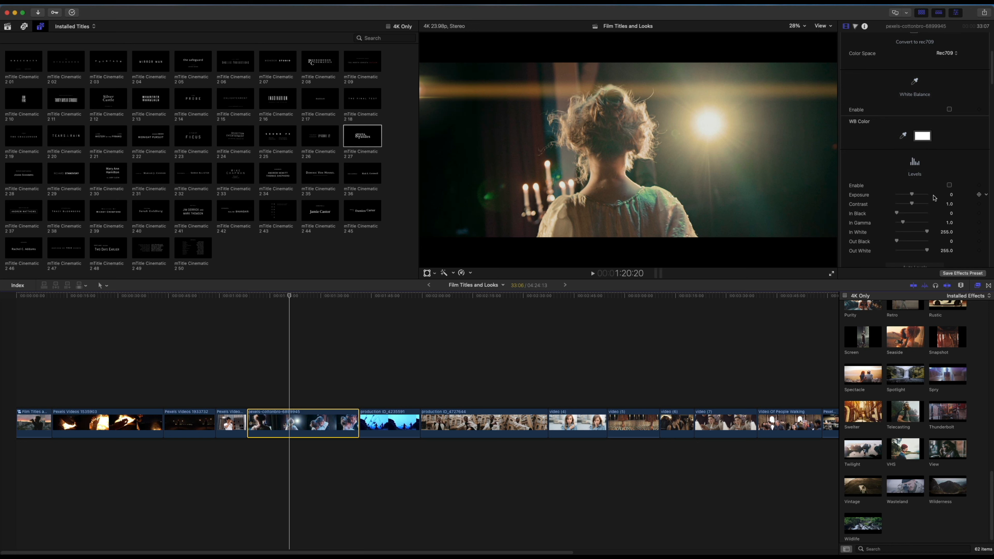
scroll(926, 214, "down", 6)
left_click(946, 216)
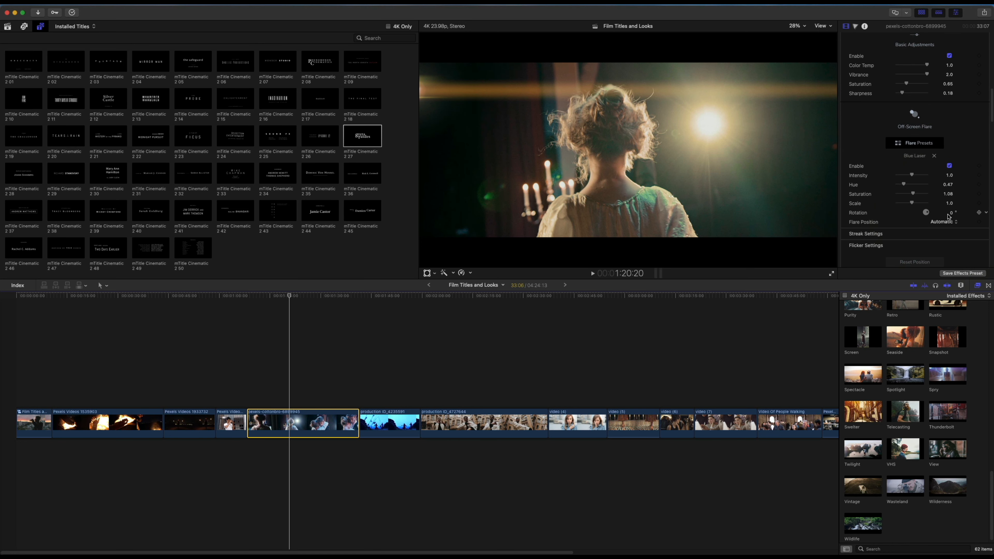
left_click(944, 225)
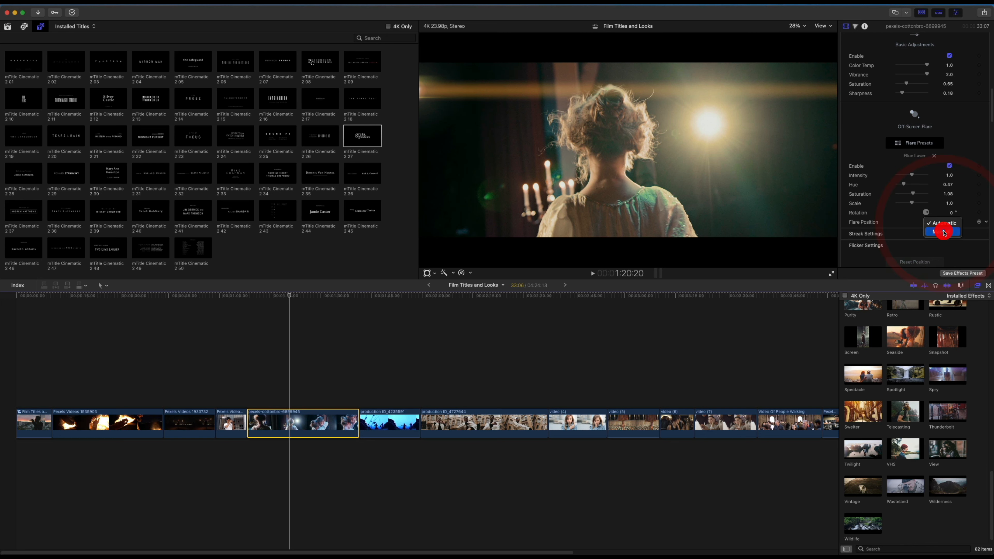
left_click(944, 231)
Step: Align the flare with the bright backlight at Position X 0.69 and Position Y 0.6, and reduce its intensity to 0.28
left_click_drag(906, 231, 914, 231)
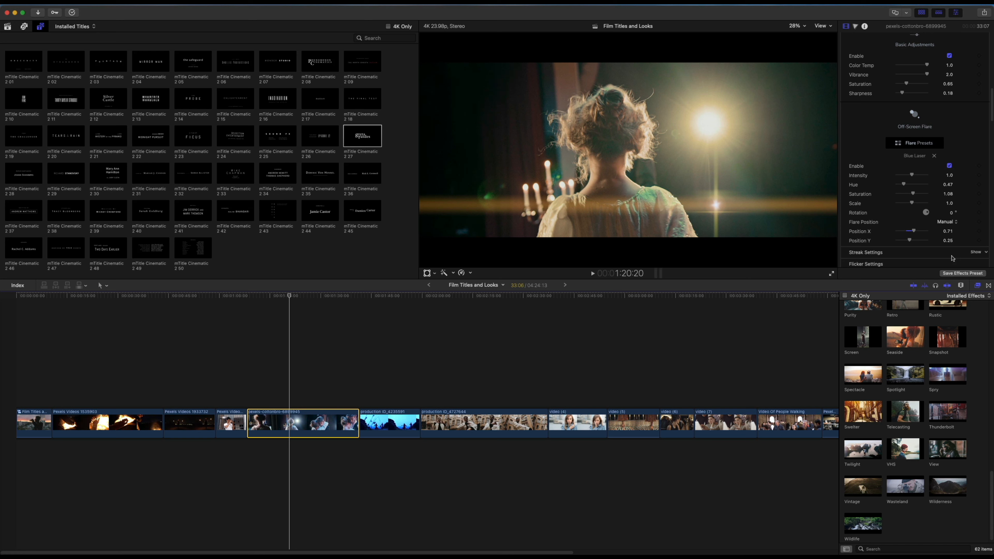
left_click_drag(910, 242, 914, 242)
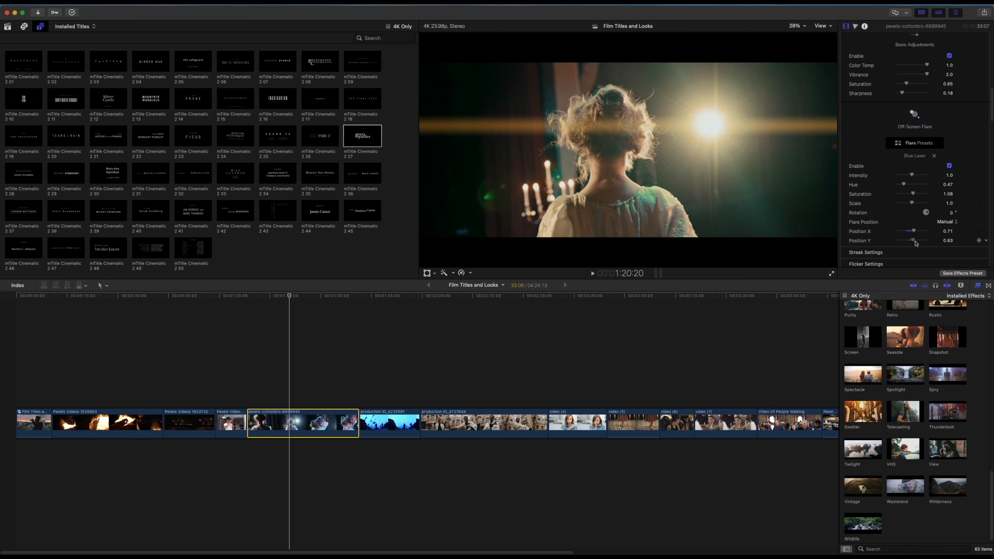
left_click_drag(914, 234, 913, 233)
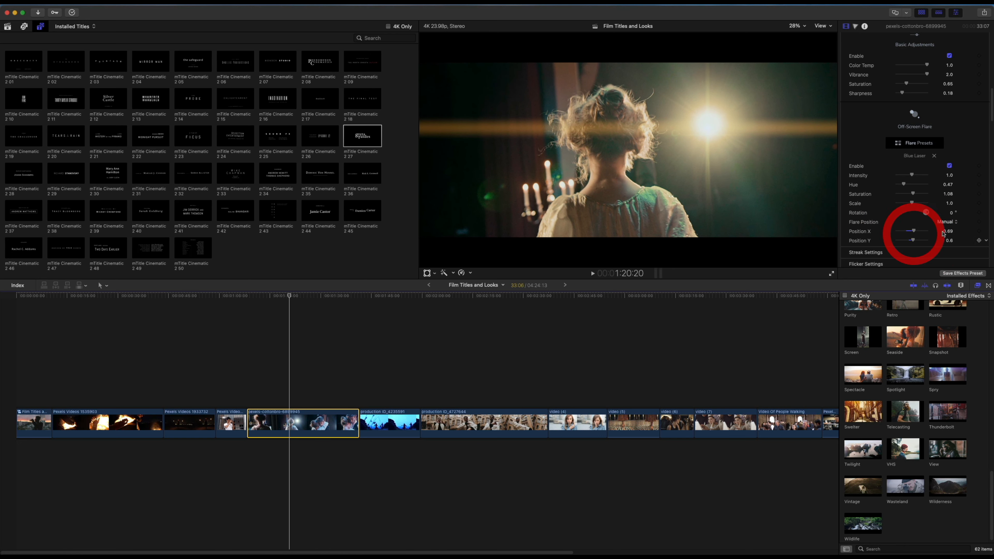
left_click_drag(912, 180, 897, 183)
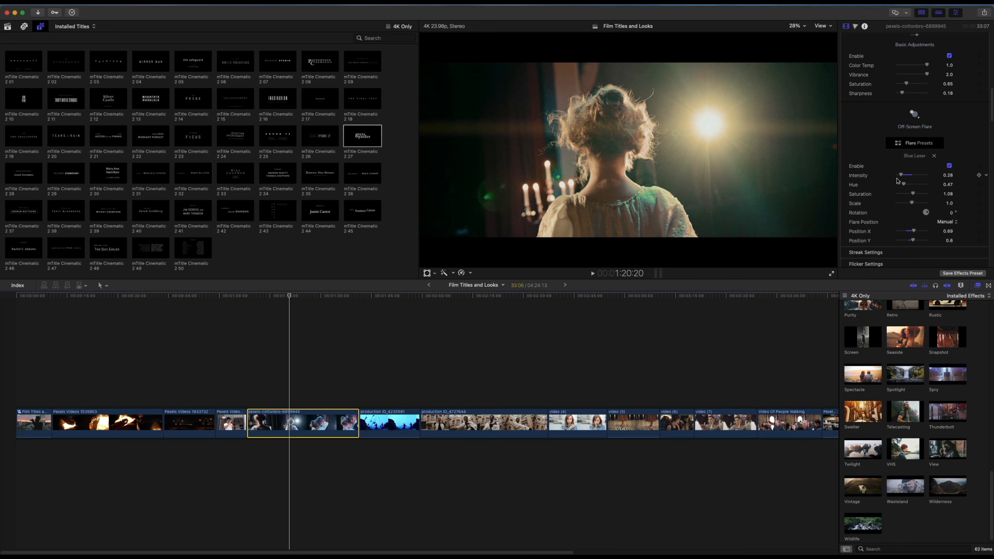
Step: Play the candlelit clip from 1:20:20 and review the softened, repositioned flare at several points in the clip
left_click(288, 382)
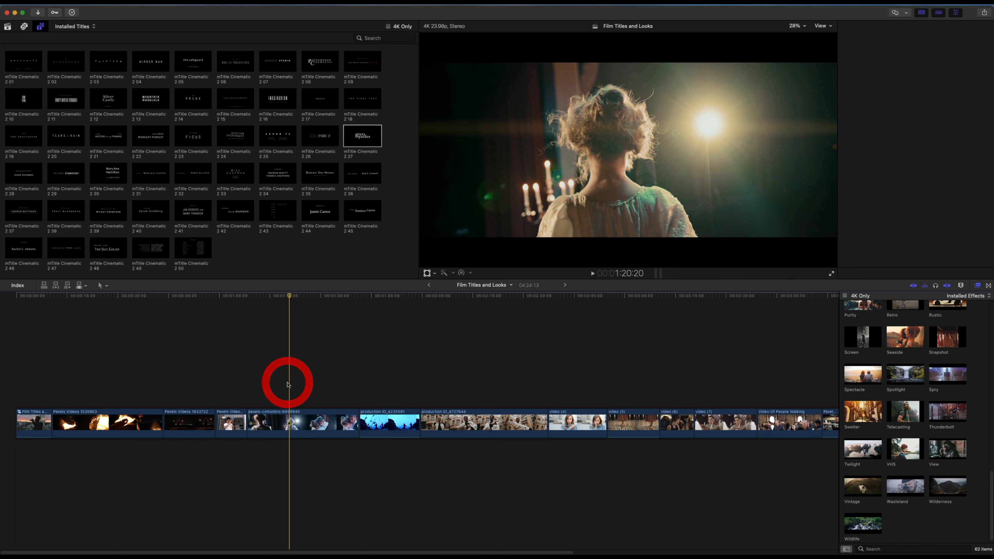
key("space")
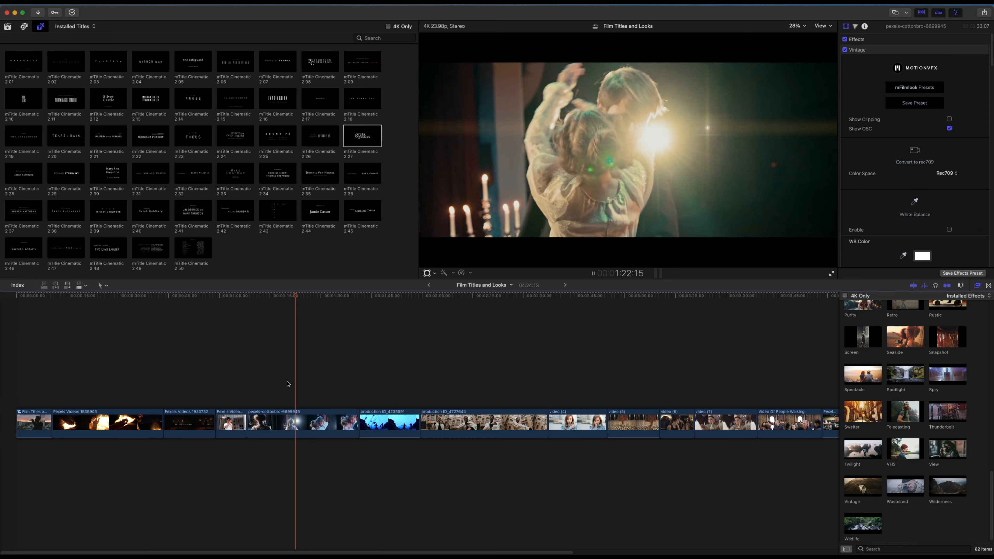
key("space")
left_click(294, 408)
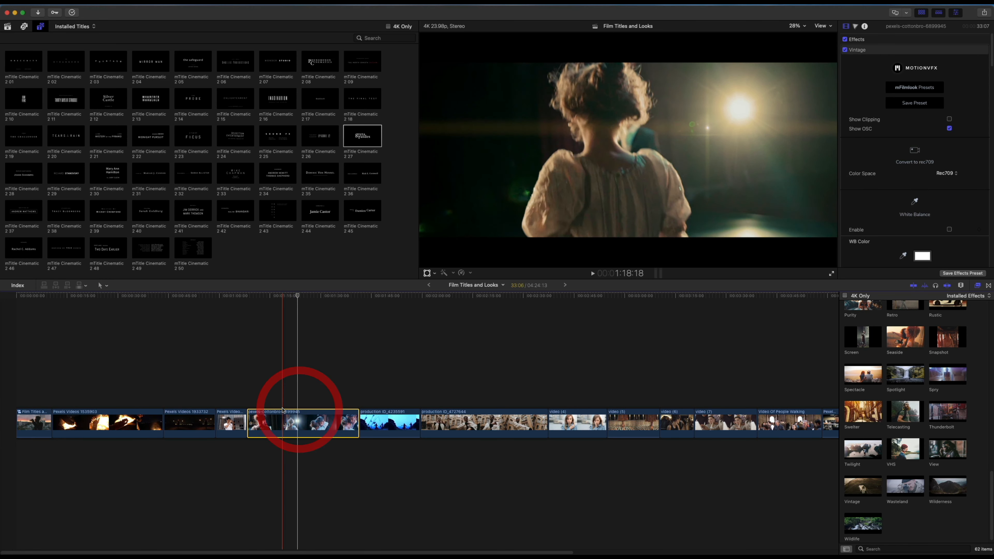
left_click(281, 406)
left_click(285, 392)
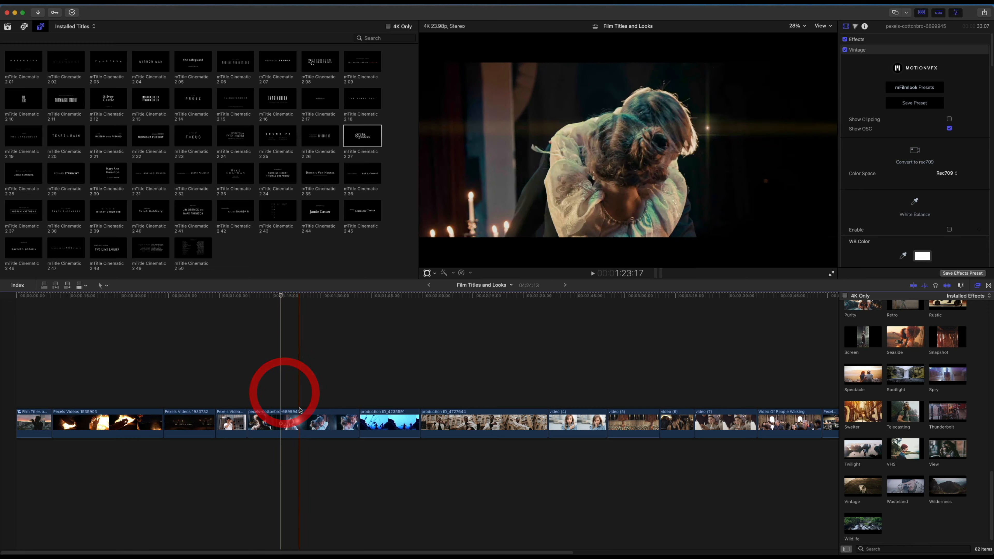
left_click(285, 398)
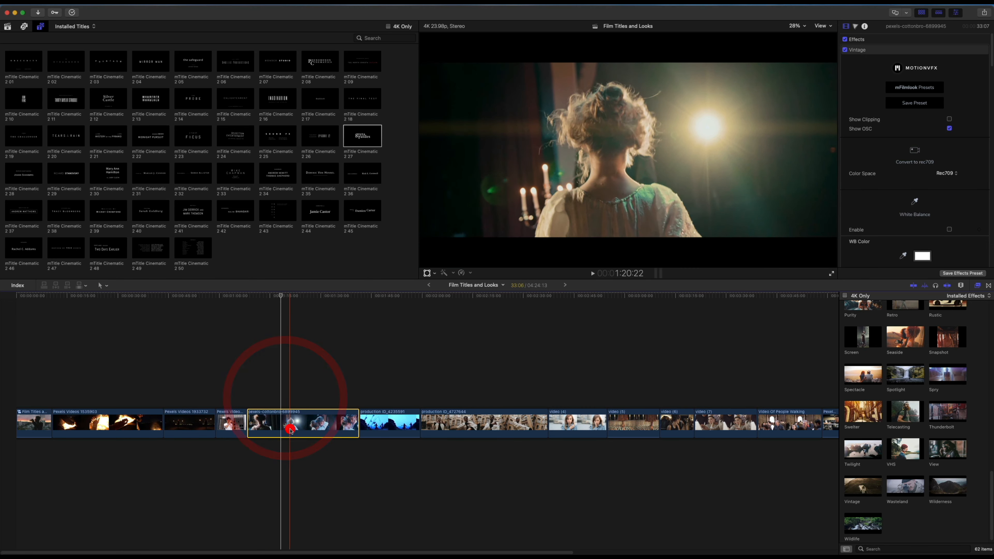
Step: Disable the Off-Screen Flare in the candlelit couple clip's Vintage effect
left_click(288, 422)
scroll(885, 241, "down", 2)
scroll(885, 240, "down", 5)
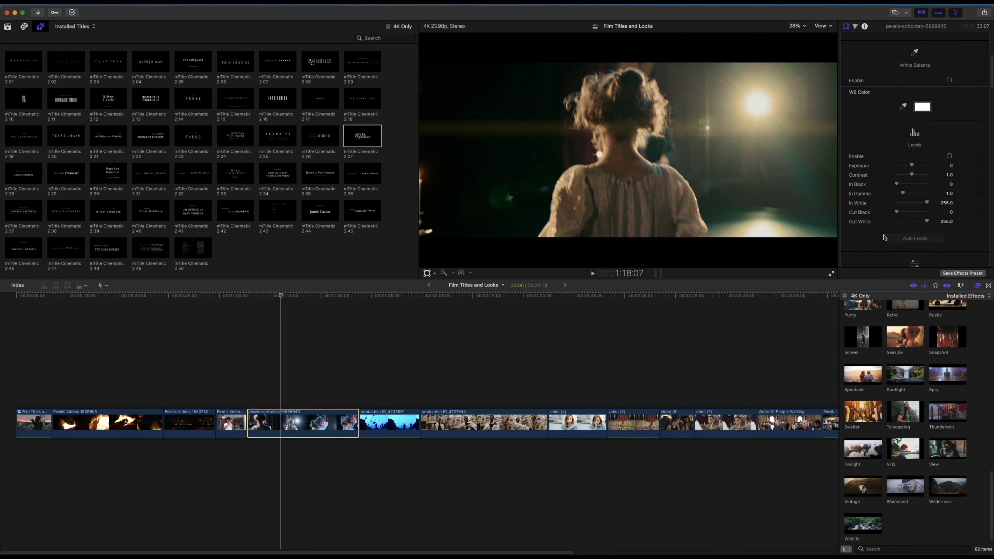
scroll(876, 241, "down", 2)
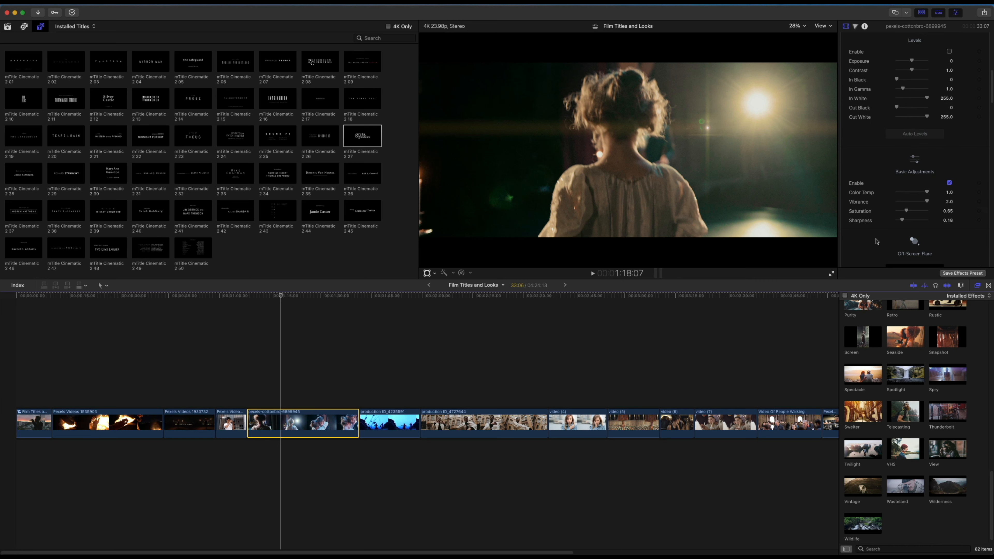
scroll(874, 240, "down", 4)
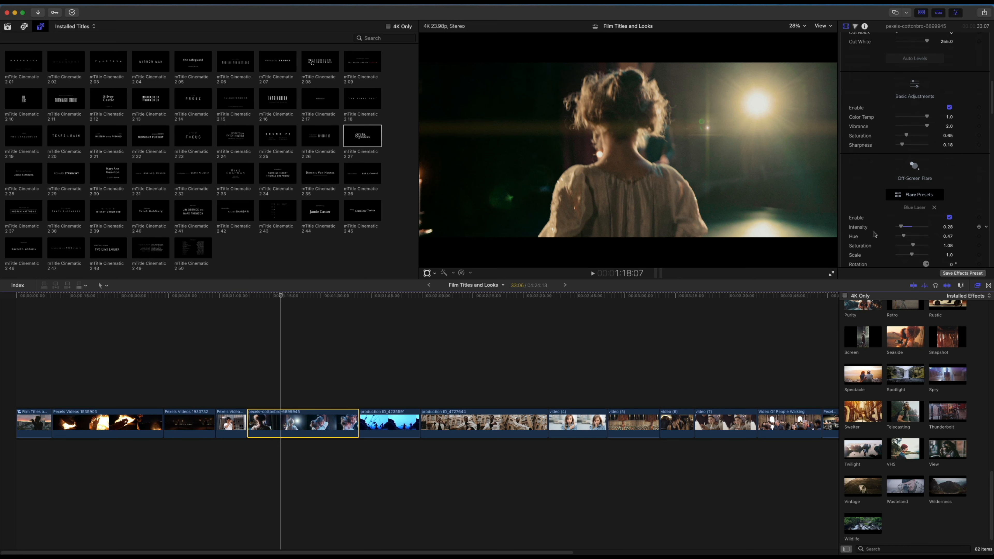
scroll(875, 235, "down", 1)
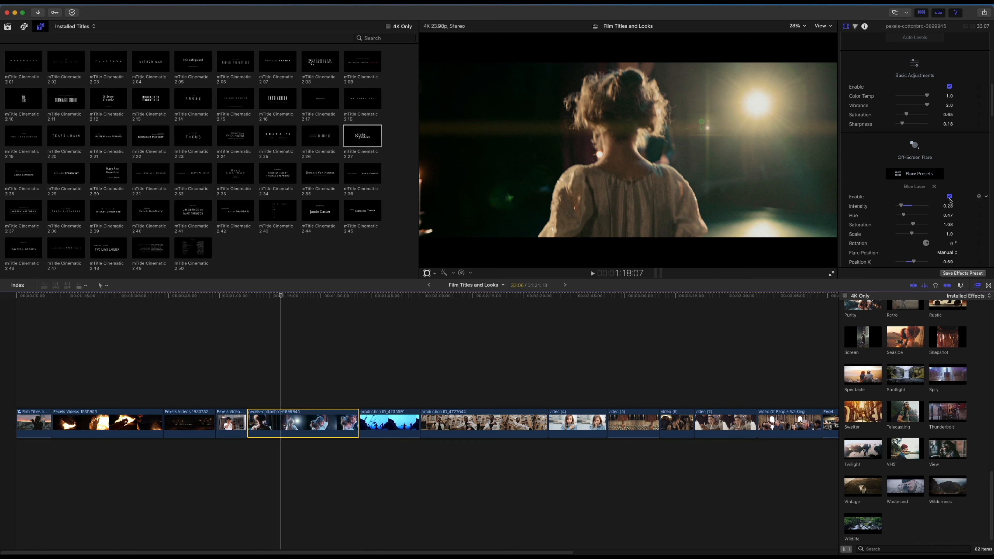
left_click(949, 196)
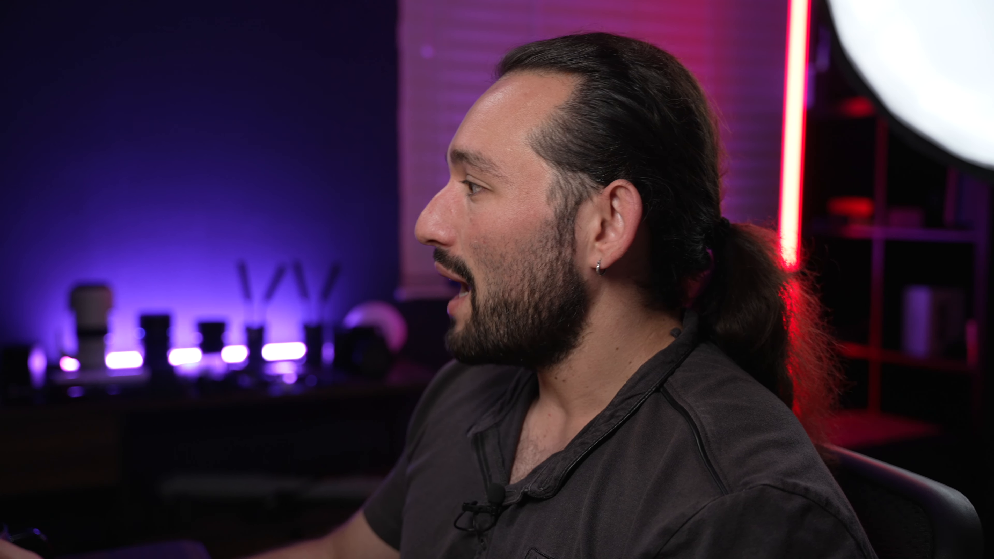